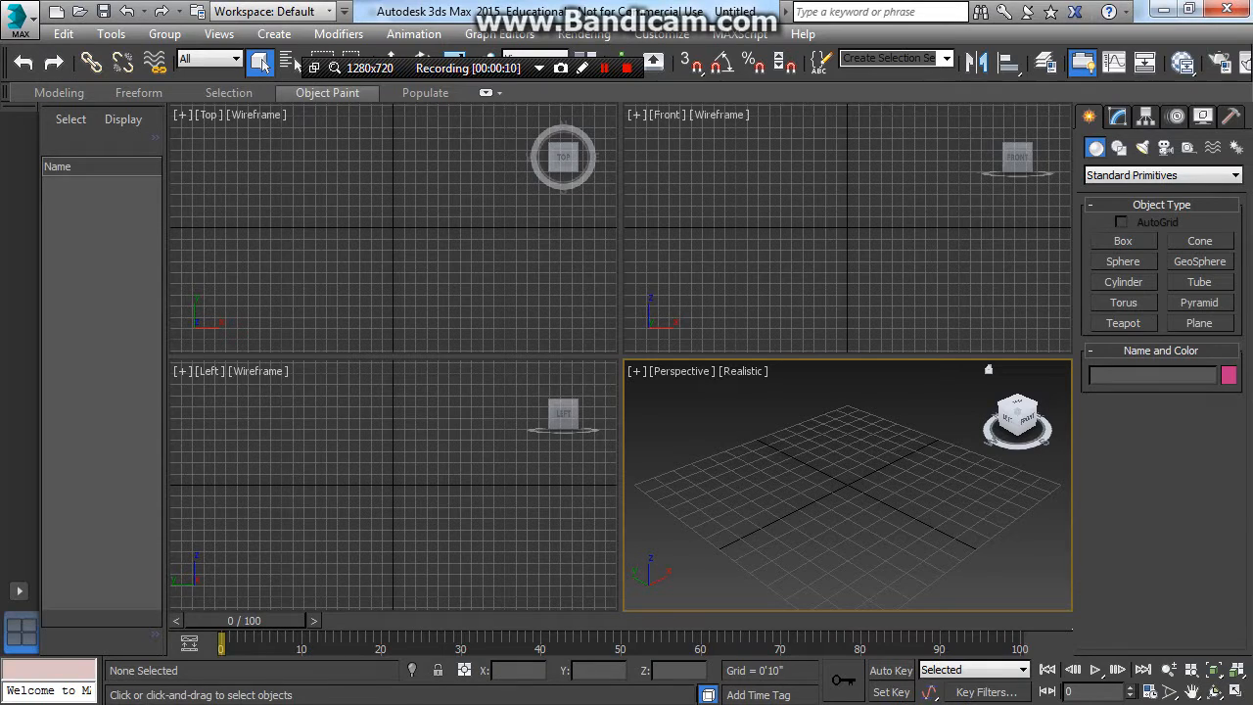
Create a sphere with a radius of about 1'3 8/32" in the Perspective view and convert it to an editable poly.
{"action": "left_click", "coordinate": [1123, 261]}
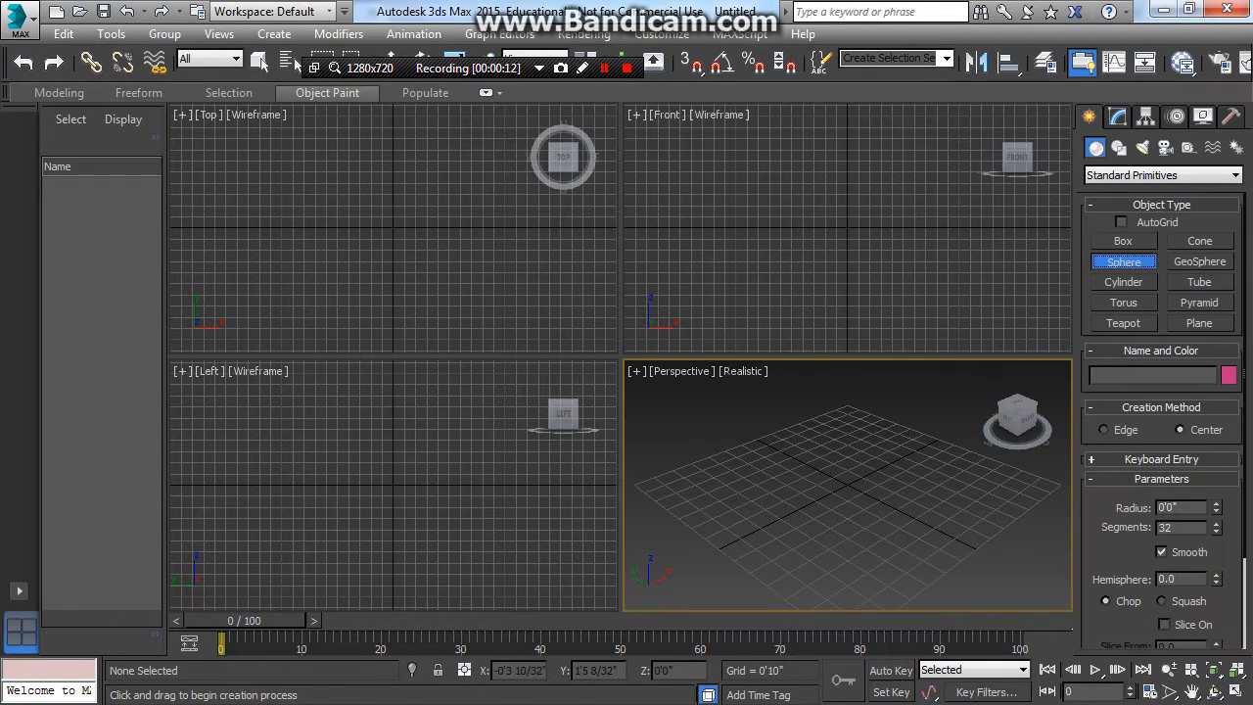
{"action": "left_click_drag", "start_coordinate": [818, 474], "coordinate": [849, 472]}
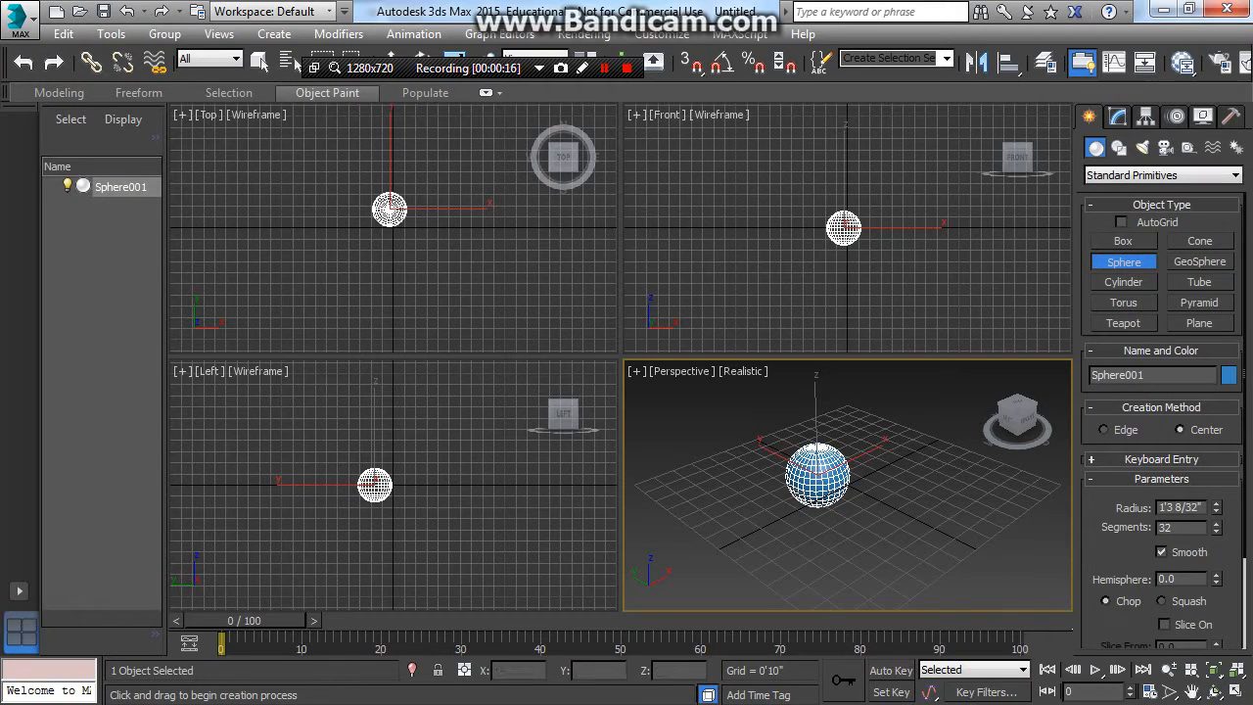
{"action": "scroll", "coordinate": [890, 273], "scroll_direction": "up", "scroll_amount": 5}
{"action": "middle_click_drag", "start_coordinate": [771, 131], "coordinate": [879, 255]}
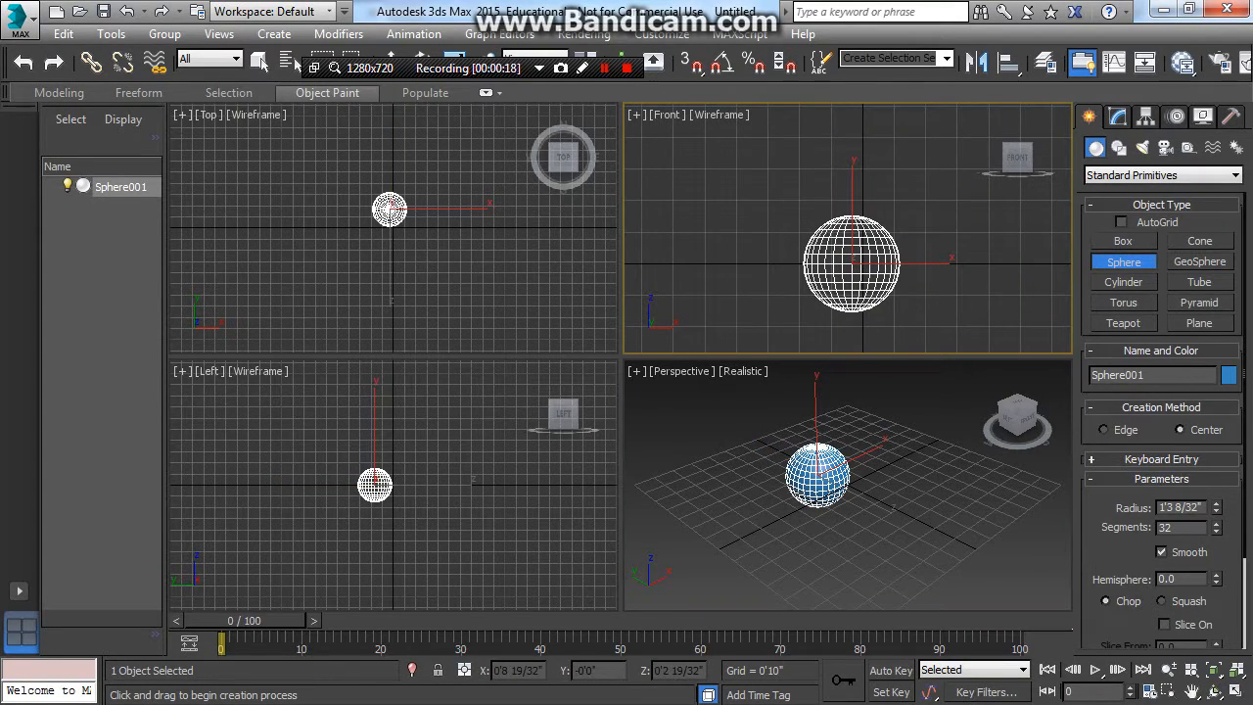
{"action": "right_click", "coordinate": [885, 249]}
{"action": "right_click", "coordinate": [885, 249]}
{"action": "mouse_move", "coordinate": [939, 447]}
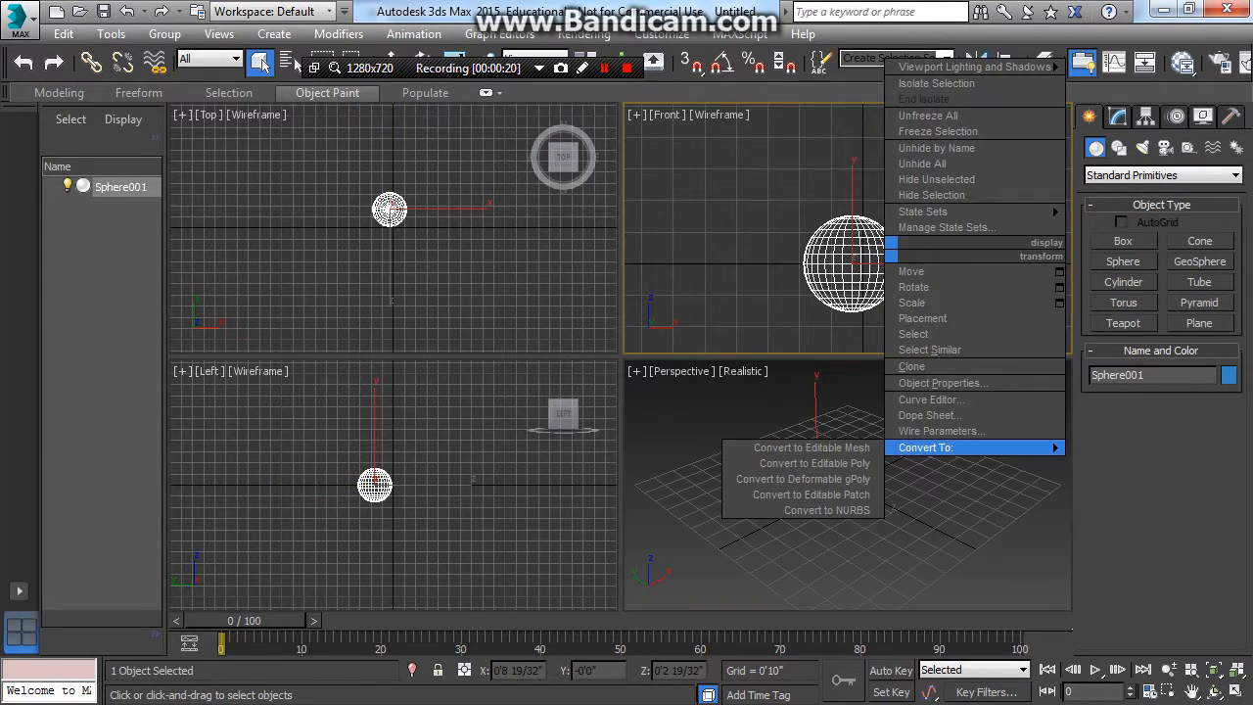
{"action": "left_click", "coordinate": [814, 463]}
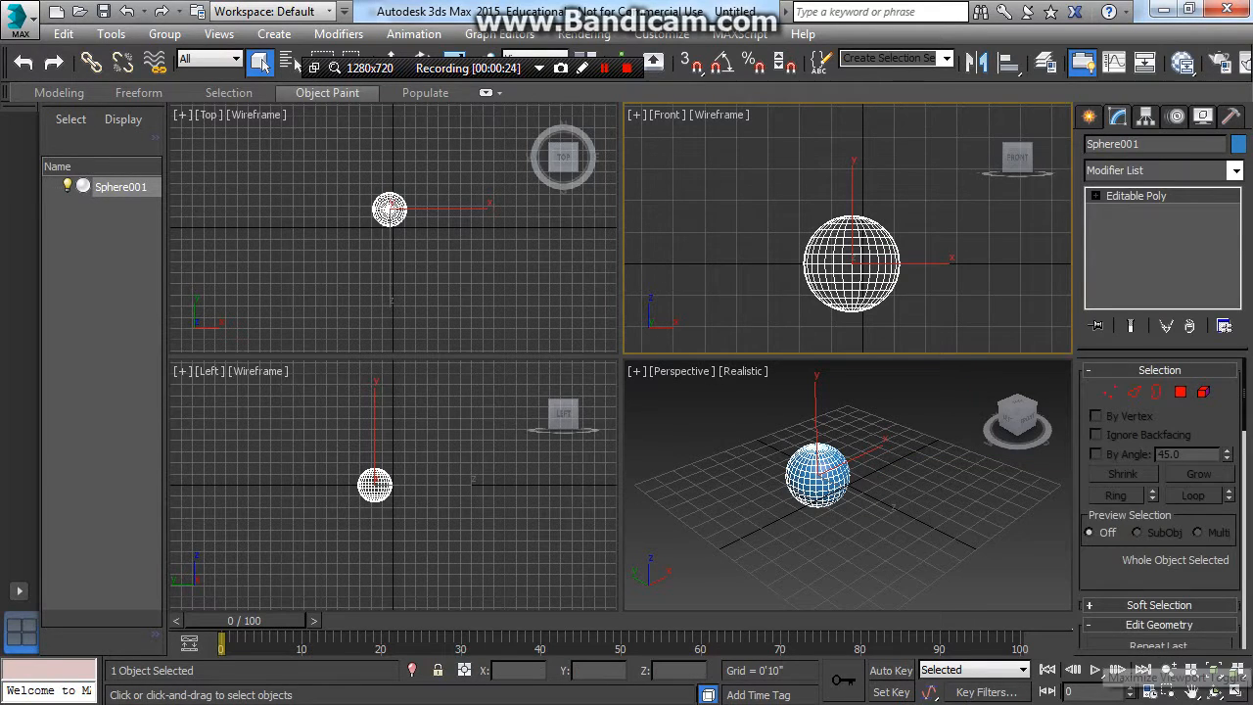
Delete the sphere's upper-half polygons plus the first row below its equator in the Front view.
{"action": "key", "text": "alt+w"}
{"action": "scroll", "coordinate": [731, 396], "scroll_direction": "up", "scroll_amount": 4}
{"action": "middle_click_drag", "start_coordinate": [966, 253], "coordinate": [931, 231]}
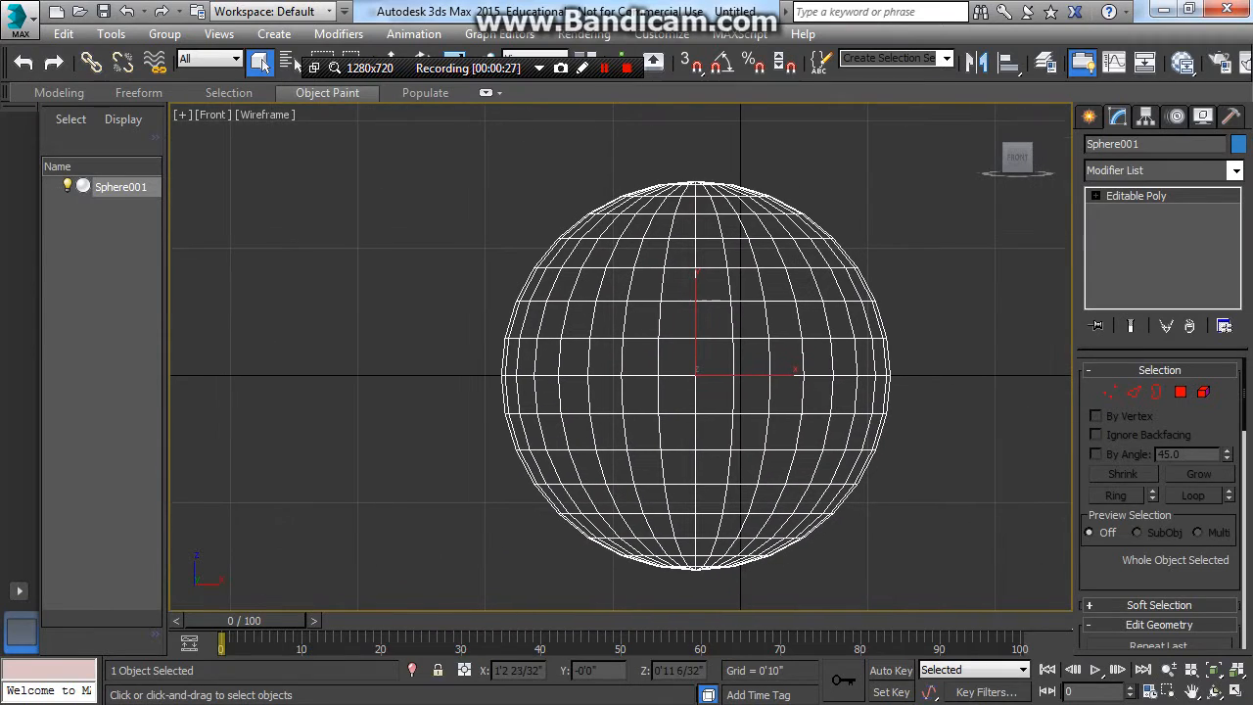
{"action": "left_click", "coordinate": [1095, 196]}
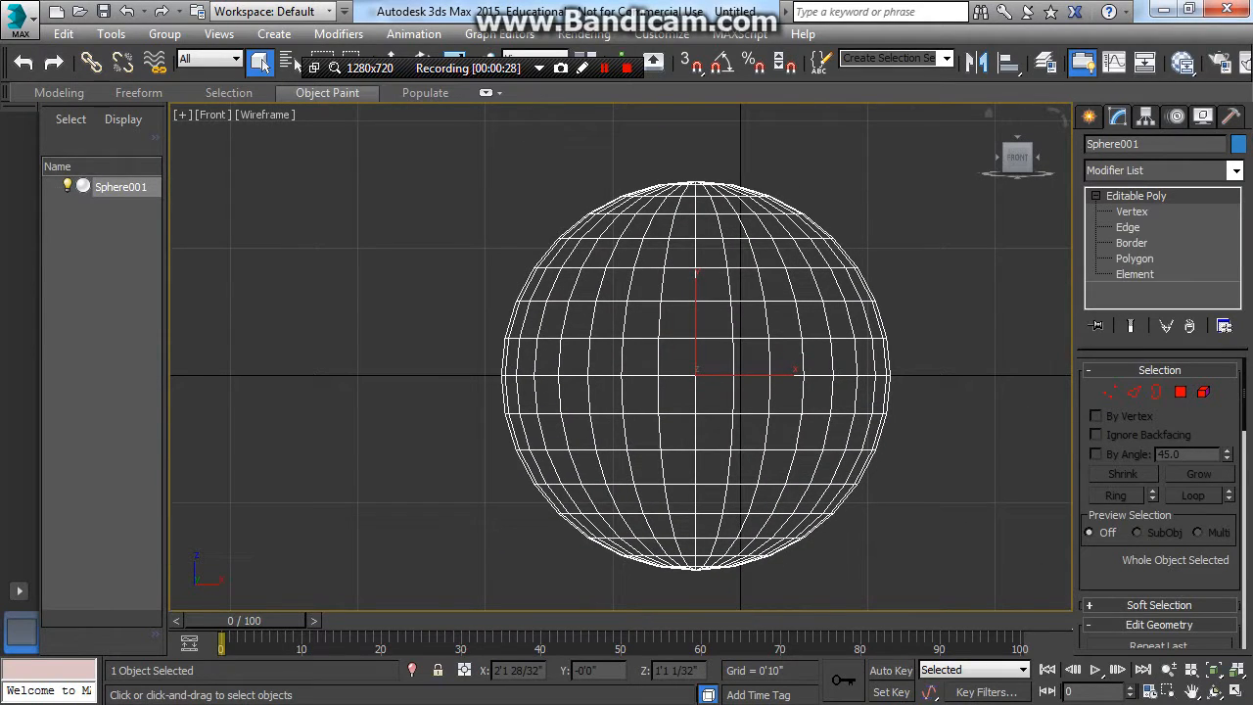
{"action": "key", "text": "4"}
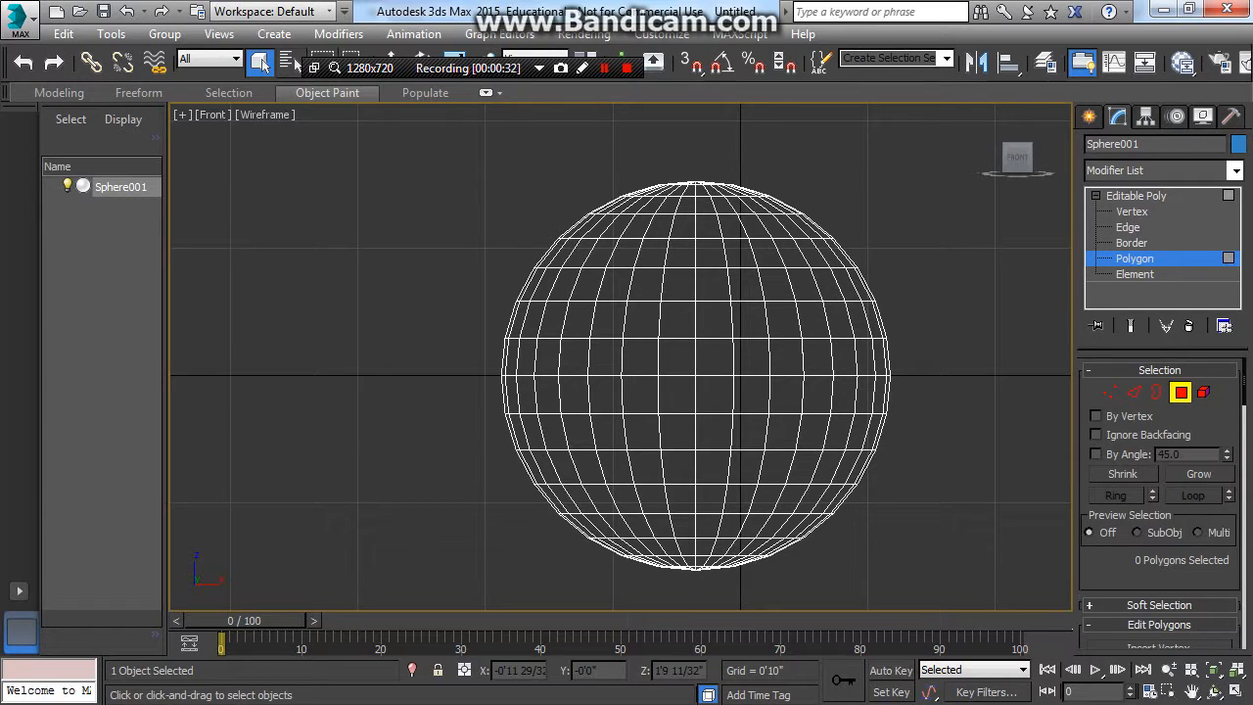
{"action": "left_click_drag", "start_coordinate": [447, 137], "coordinate": [930, 398]}
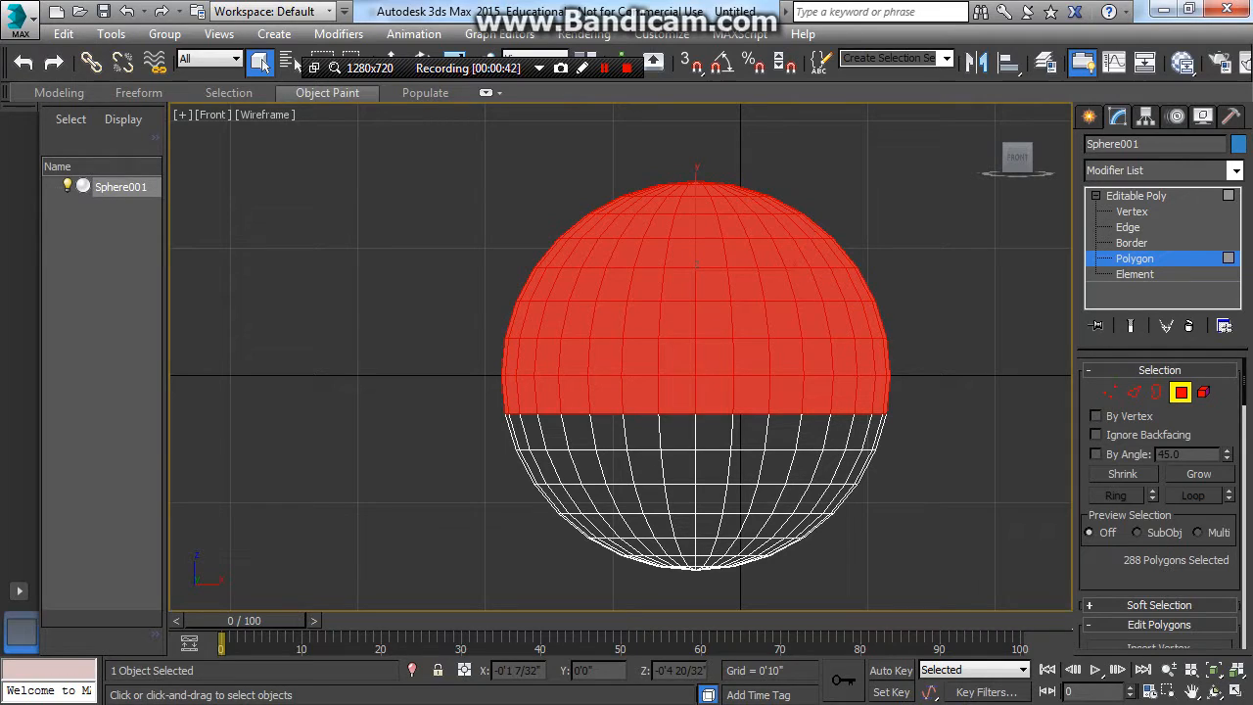
{"action": "key", "text": "Delete"}
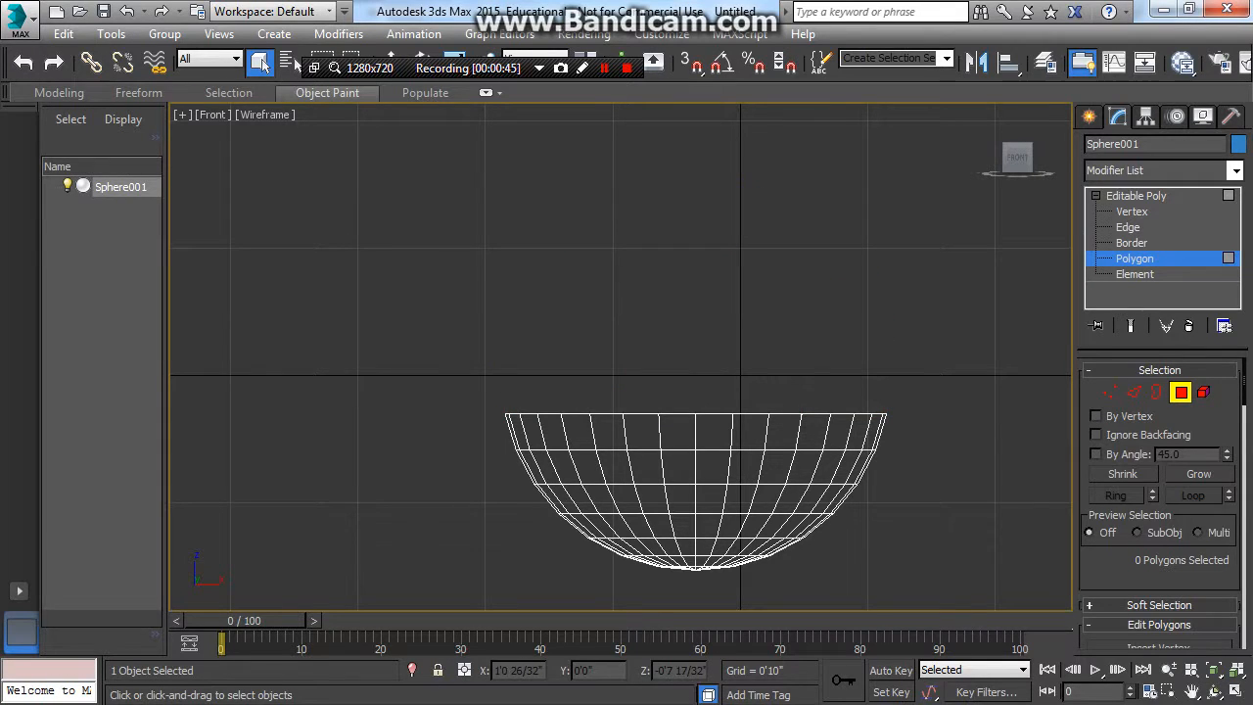
Flatten the bowl's bottom by scaling its lowest three vertex rings and the pole vertex vertically into one plane in the Front view.
{"action": "middle_click_drag", "start_coordinate": [691, 489], "coordinate": [632, 368]}
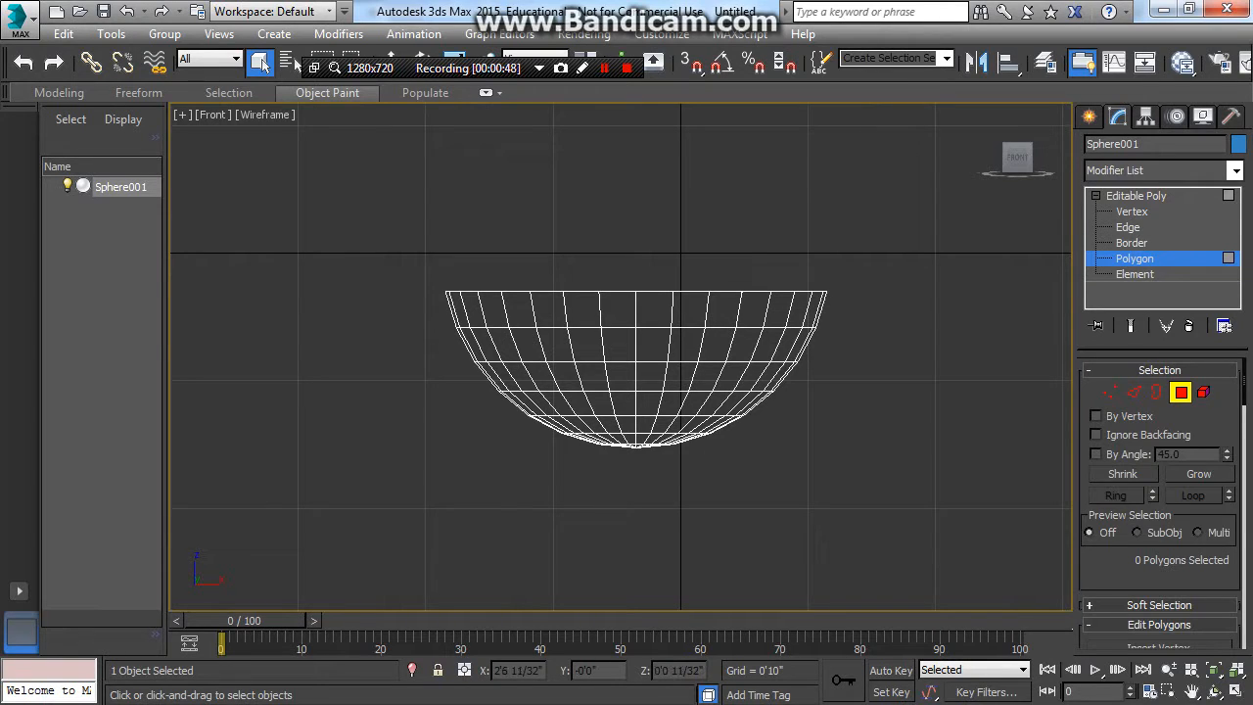
{"action": "key", "text": "1"}
{"action": "scroll", "coordinate": [728, 461], "scroll_direction": "up", "scroll_amount": 5}
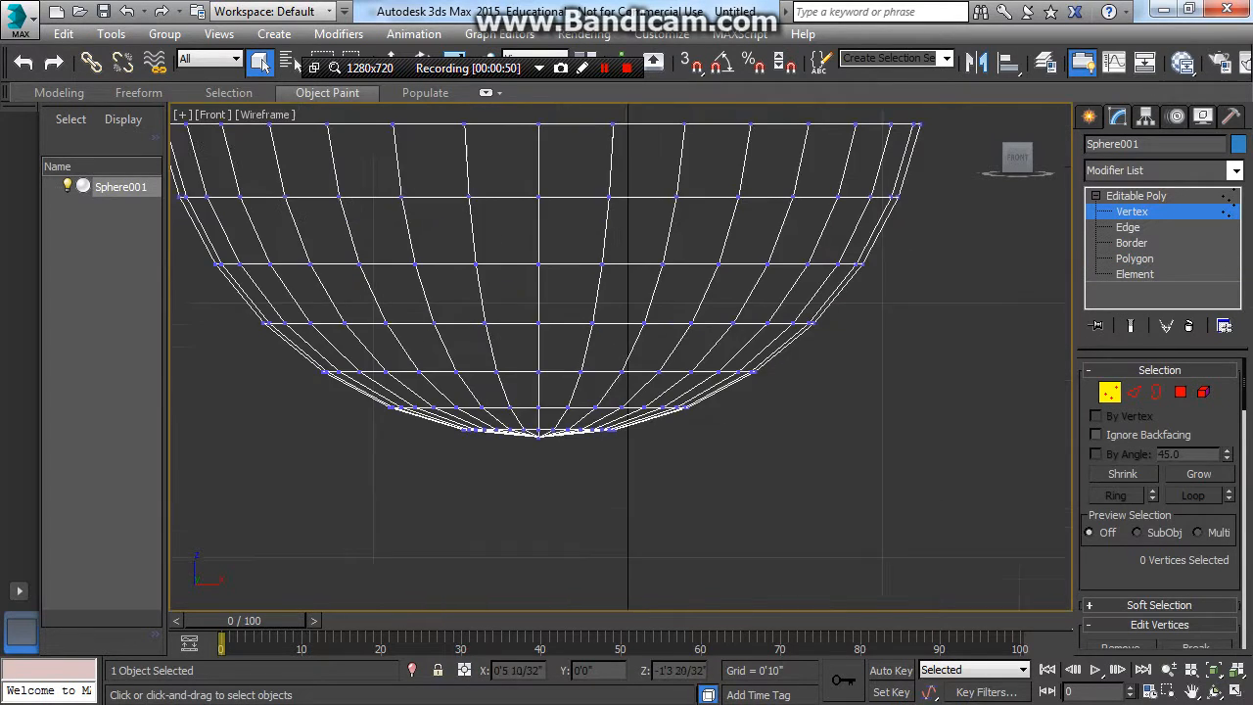
{"action": "middle_click_drag", "start_coordinate": [762, 454], "coordinate": [851, 528]}
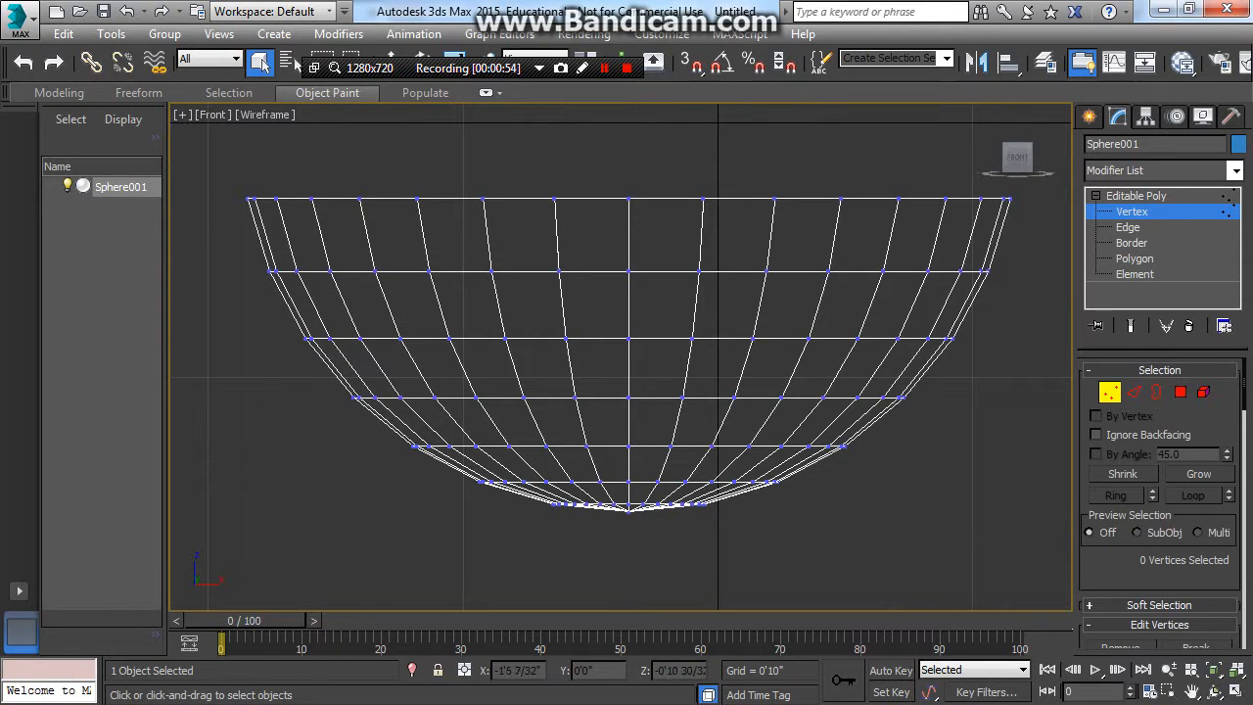
{"action": "left_click_drag", "start_coordinate": [328, 445], "coordinate": [889, 627]}
{"action": "left_click_drag", "start_coordinate": [340, 416], "coordinate": [1047, 559]}
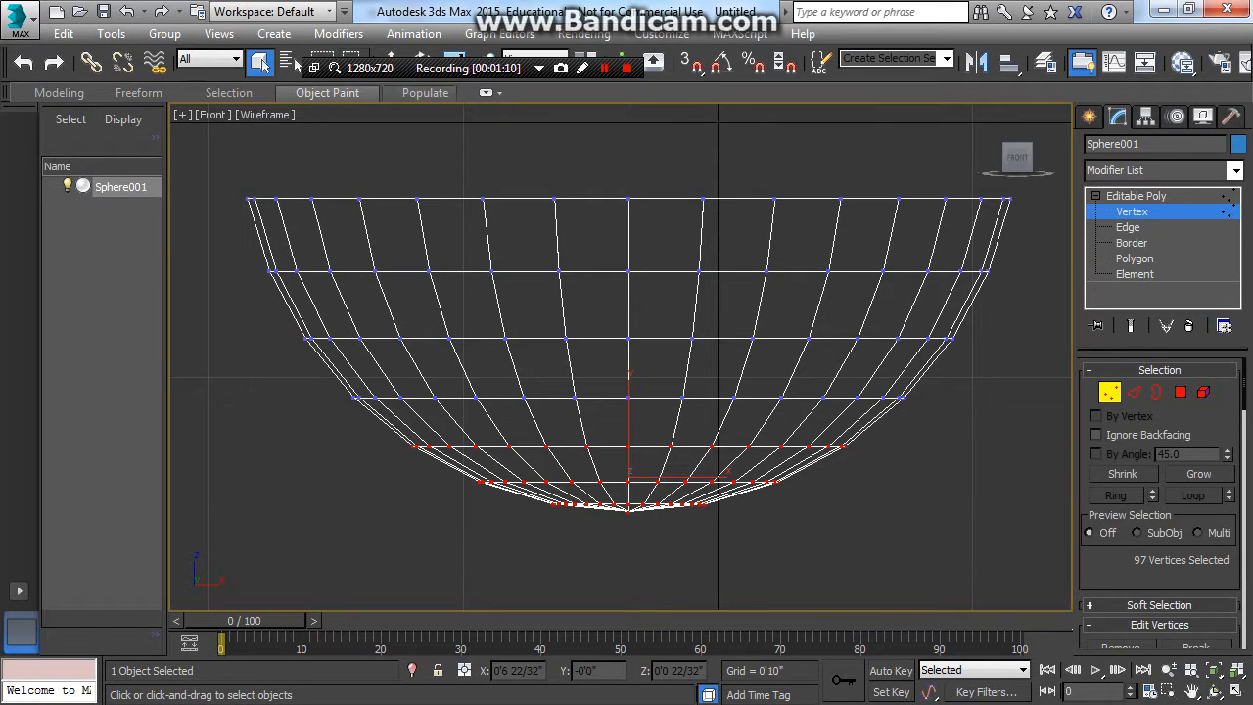
{"action": "key", "text": "t"}
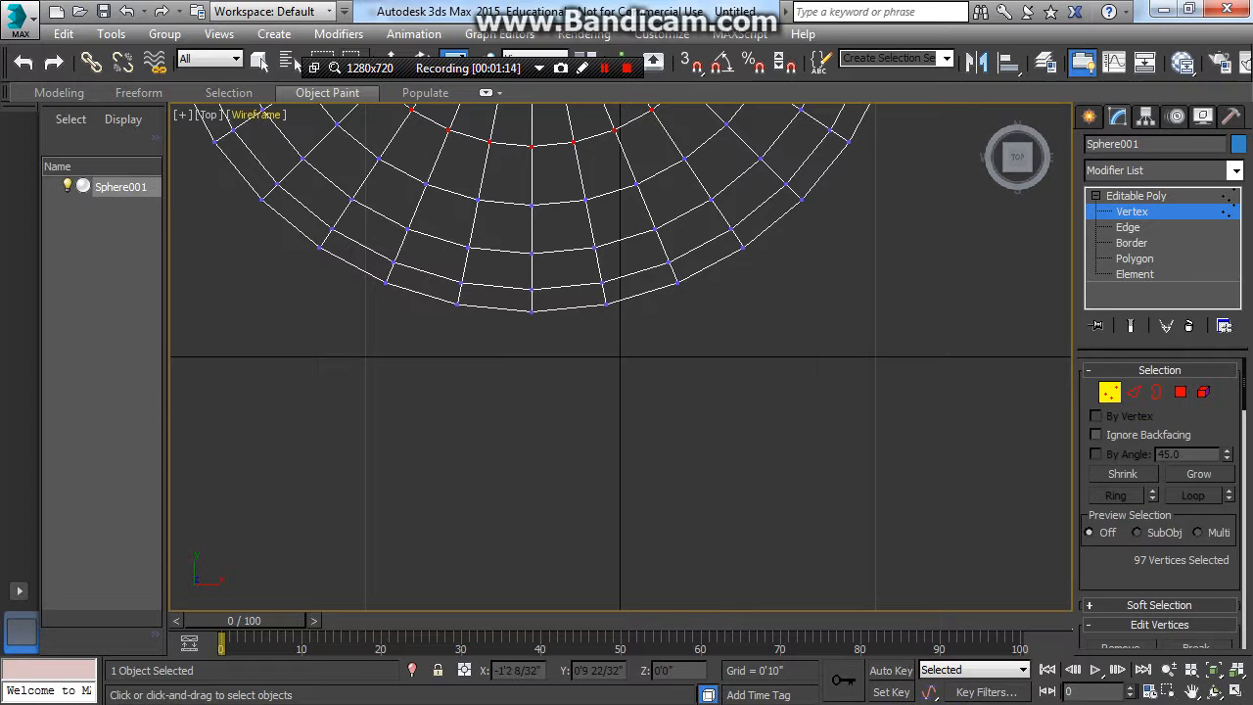
{"action": "left_click", "coordinate": [256, 118]}
{"action": "left_click", "coordinate": [203, 117]}
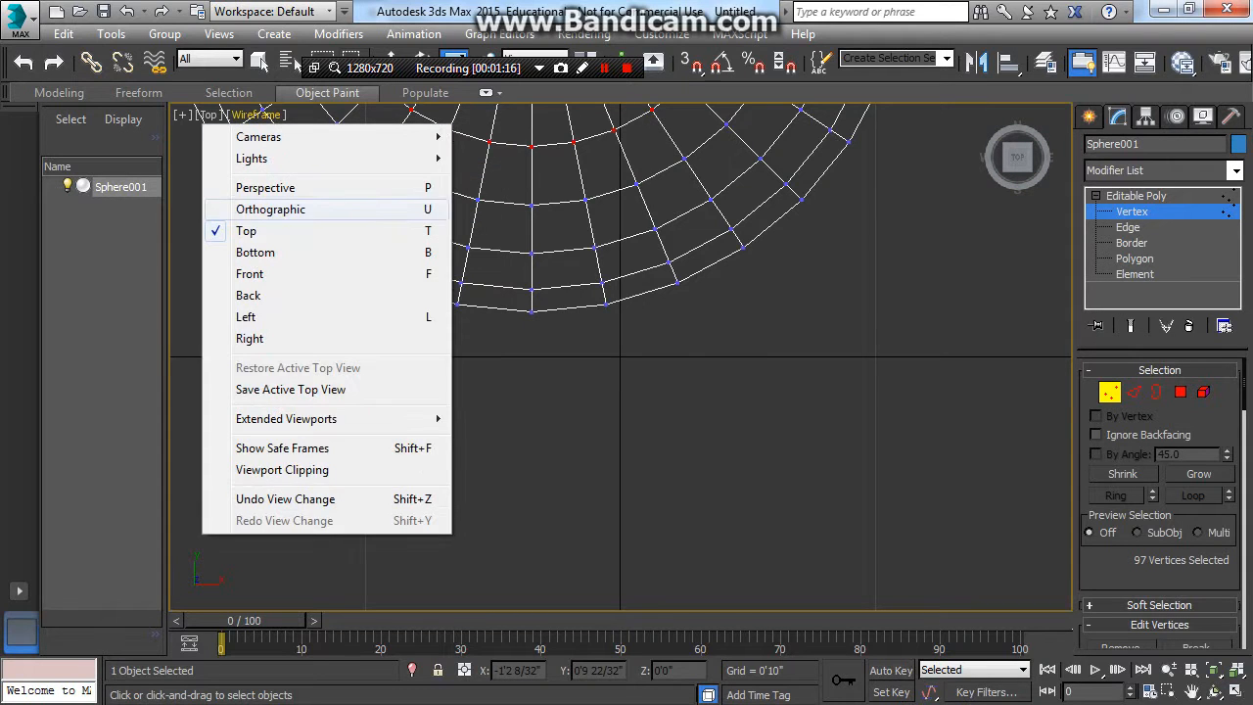
{"action": "left_click", "coordinate": [250, 273]}
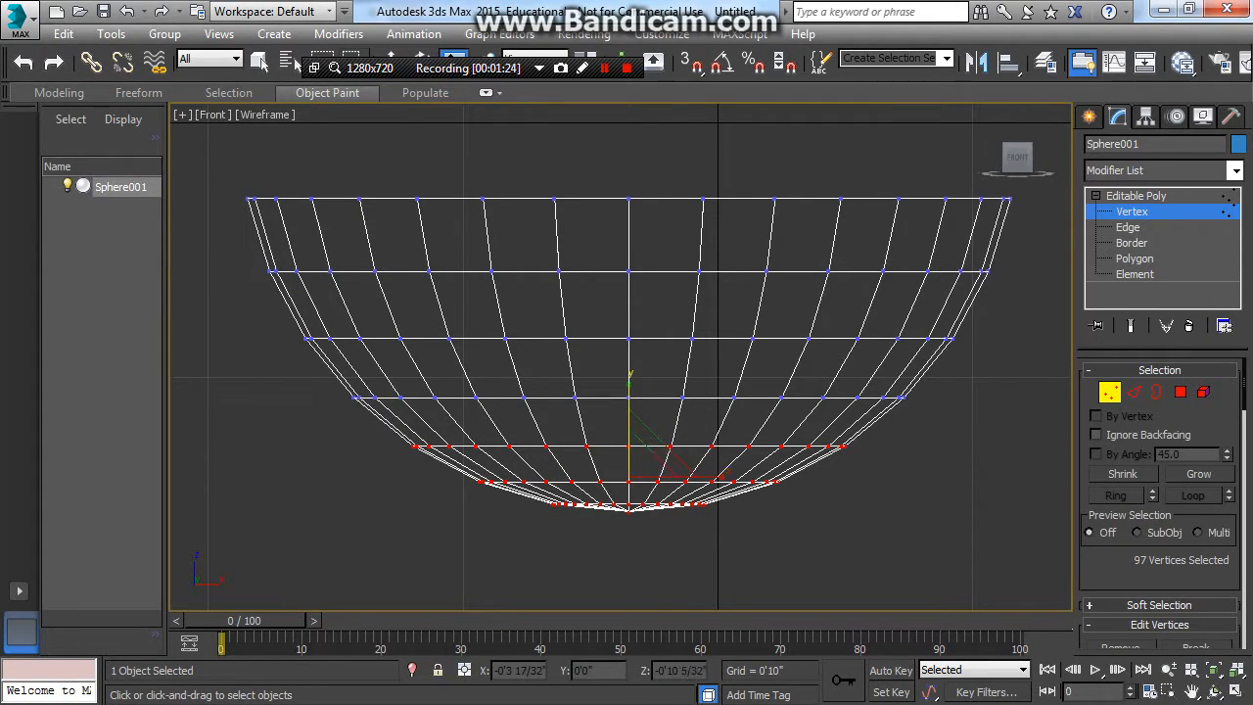
{"action": "left_click_drag", "start_coordinate": [629, 399], "coordinate": [630, 495]}
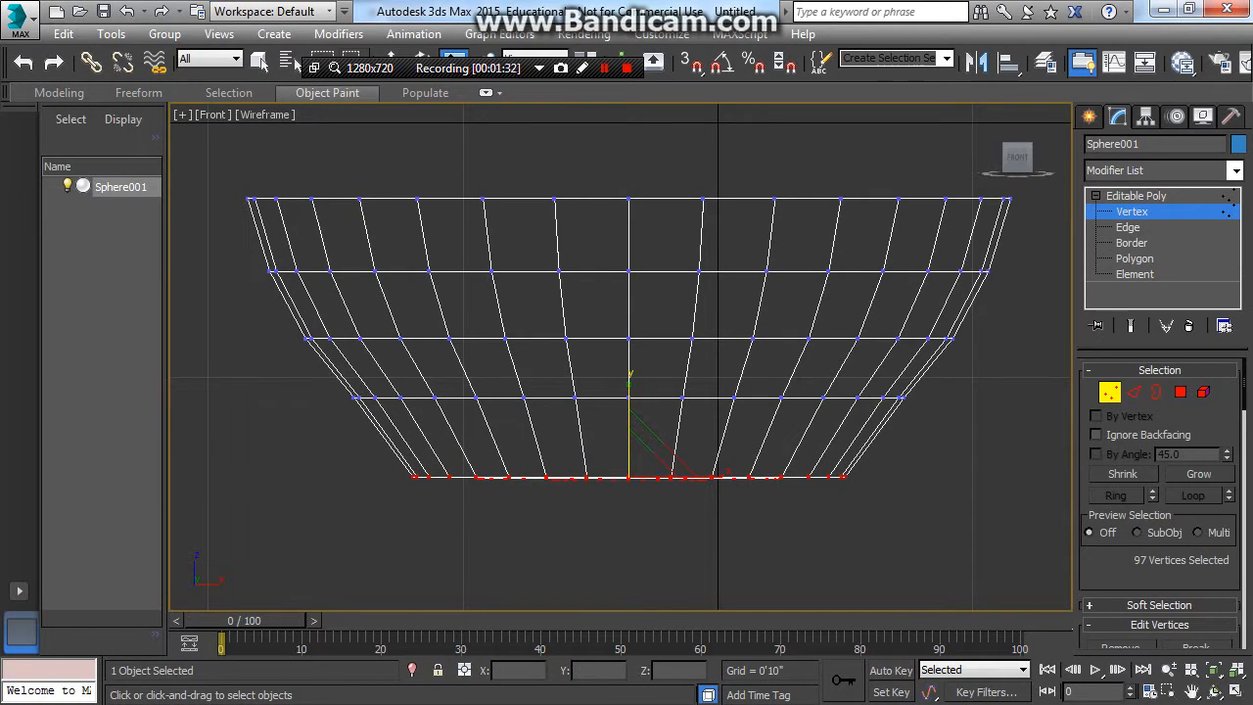
Move the flattened base vertices up to about Z -1'0 11/32" and deselect them.
{"action": "key", "text": "w"}
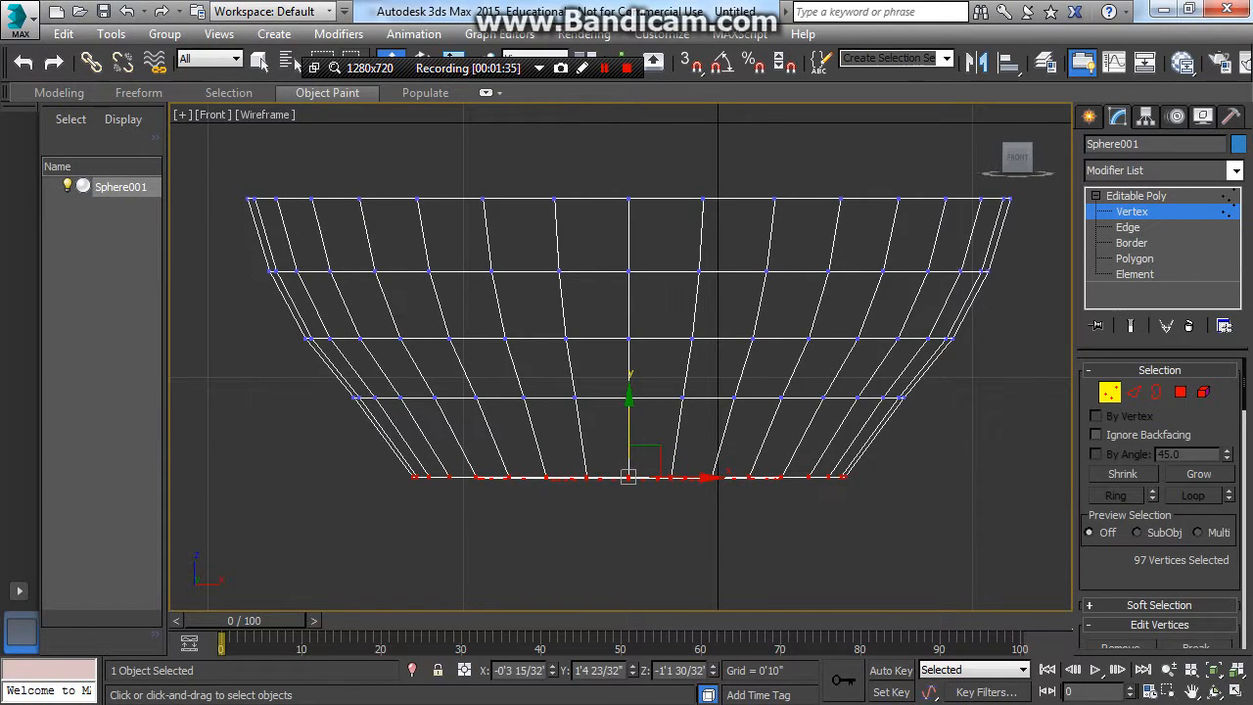
{"action": "left_click_drag", "start_coordinate": [629, 477], "coordinate": [628, 436]}
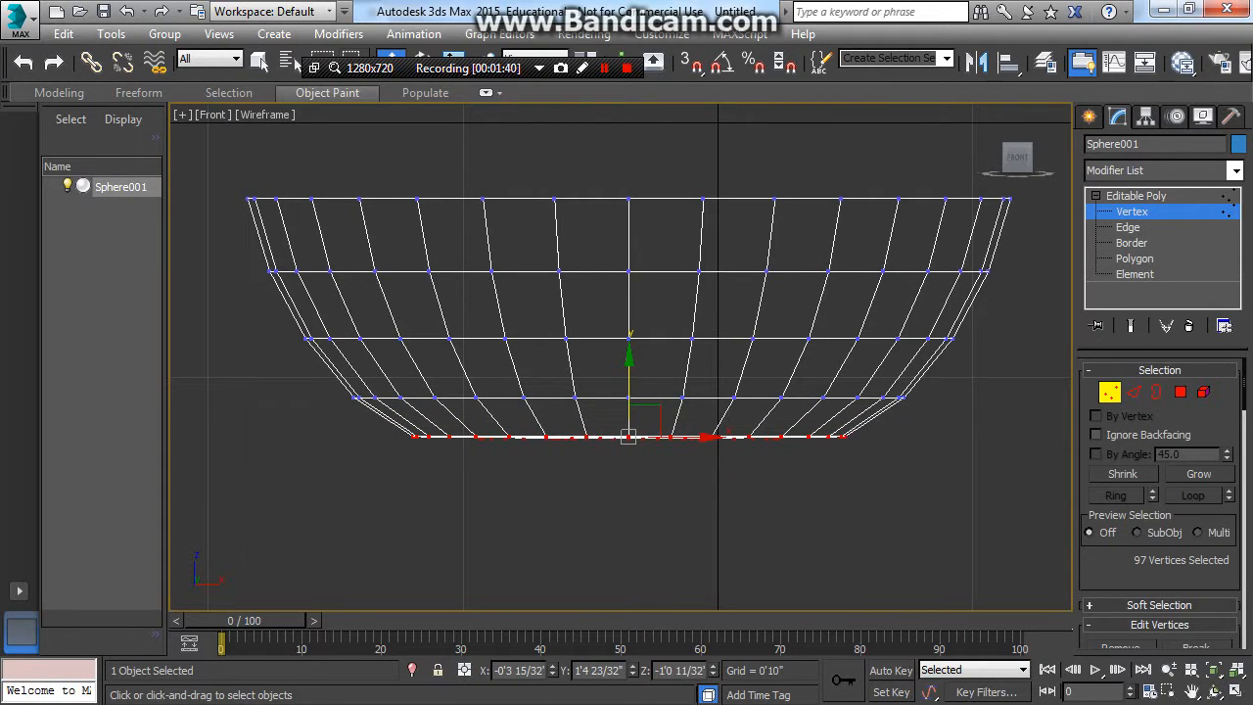
{"action": "left_click", "coordinate": [631, 529]}
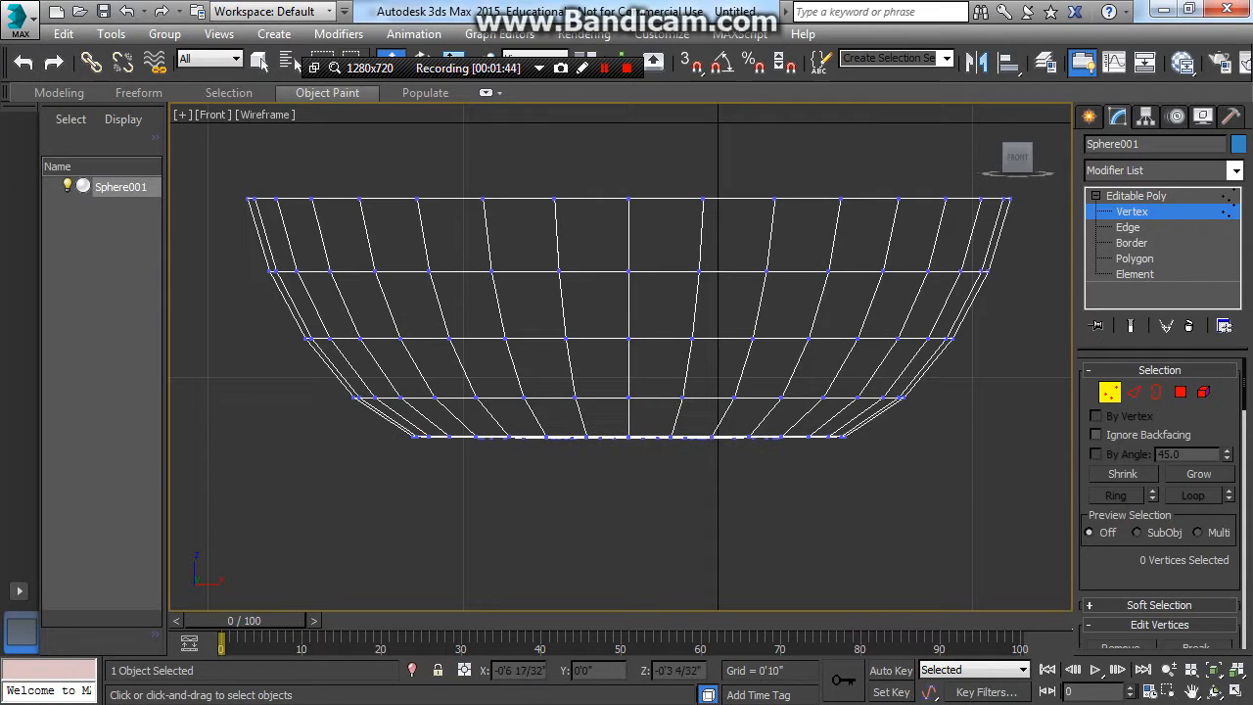
Scale all the bowl's vertices down vertically to make it shallower, and leave vertex editing.
{"action": "left_click_drag", "start_coordinate": [194, 167], "coordinate": [988, 561]}
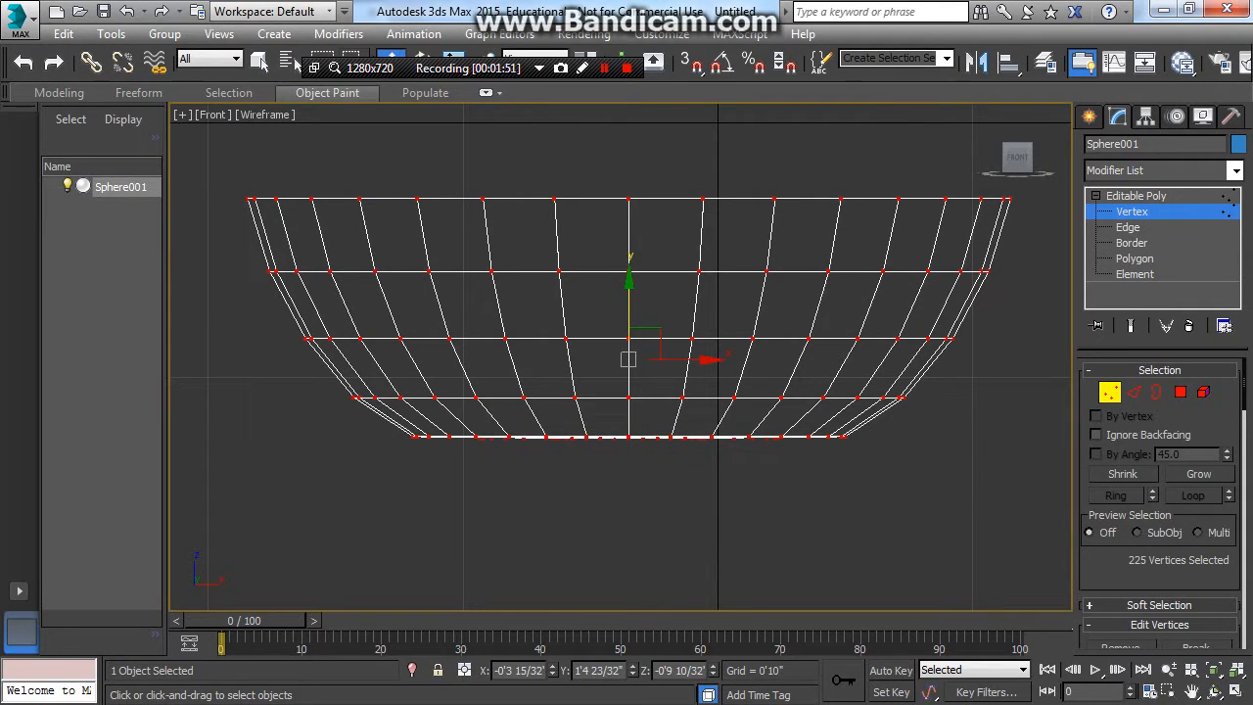
{"action": "key", "text": "r"}
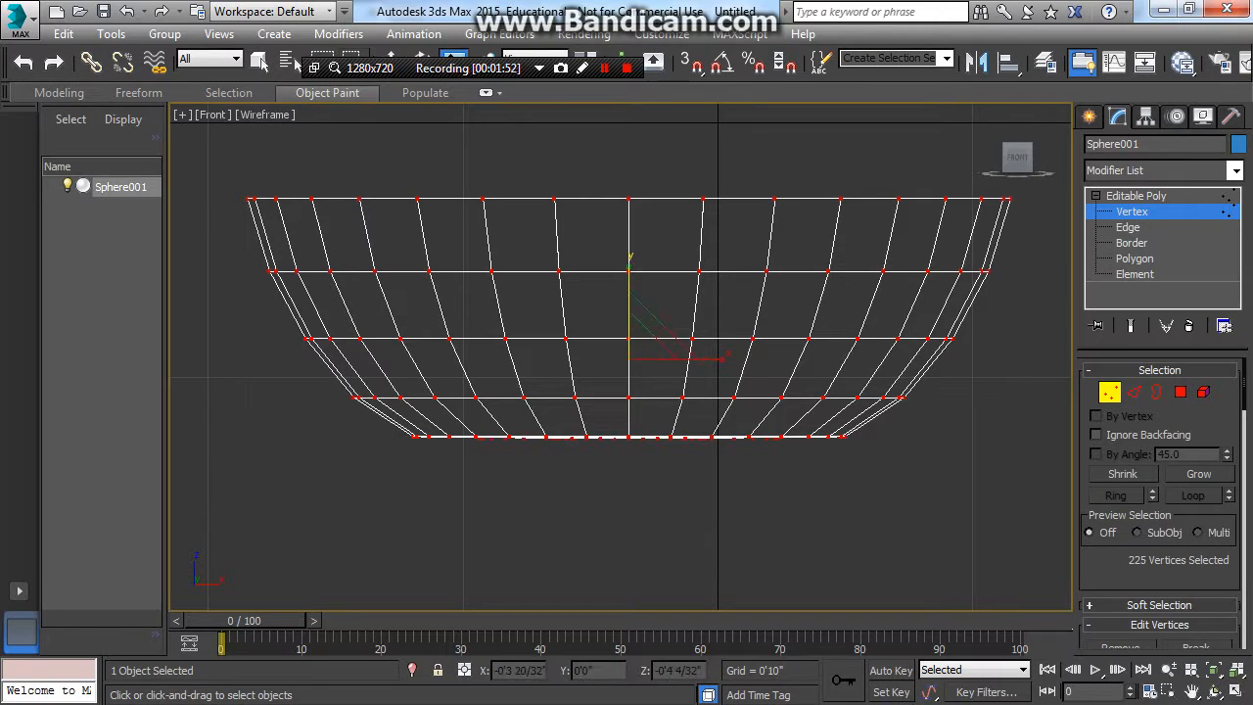
{"action": "left_click_drag", "start_coordinate": [628, 266], "coordinate": [629, 285]}
{"action": "left_click", "coordinate": [1038, 499]}
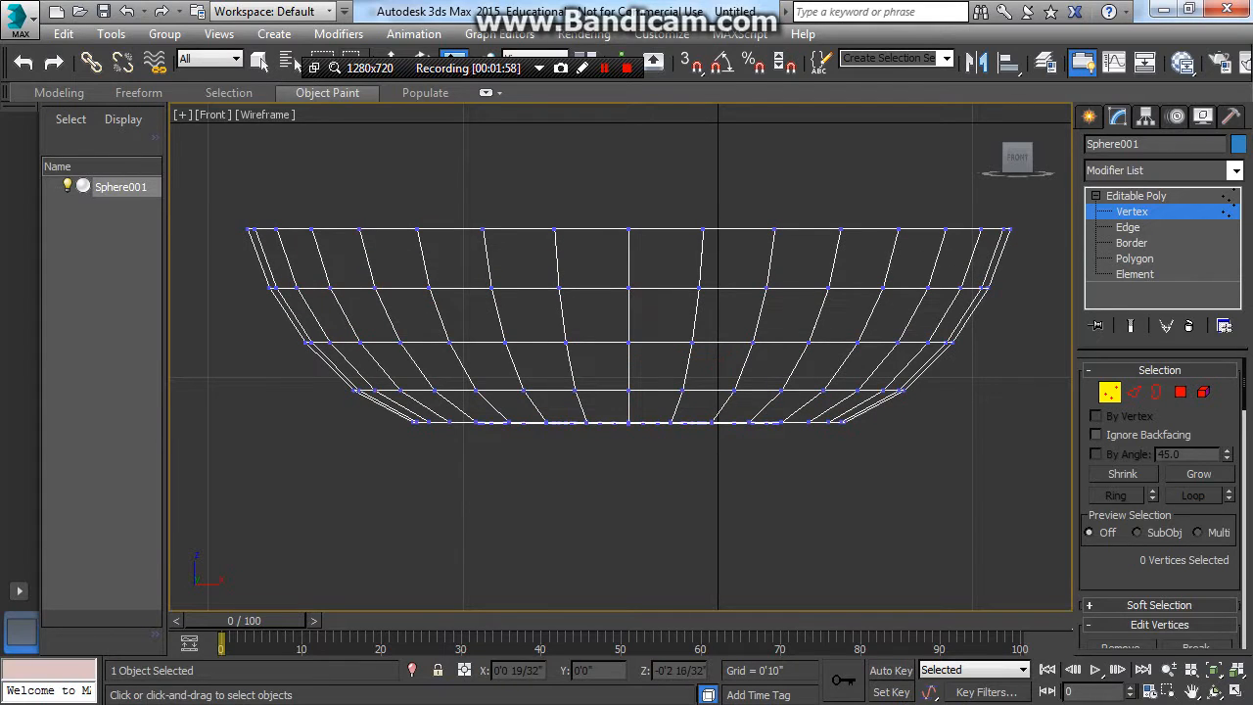
{"action": "key", "text": "1"}
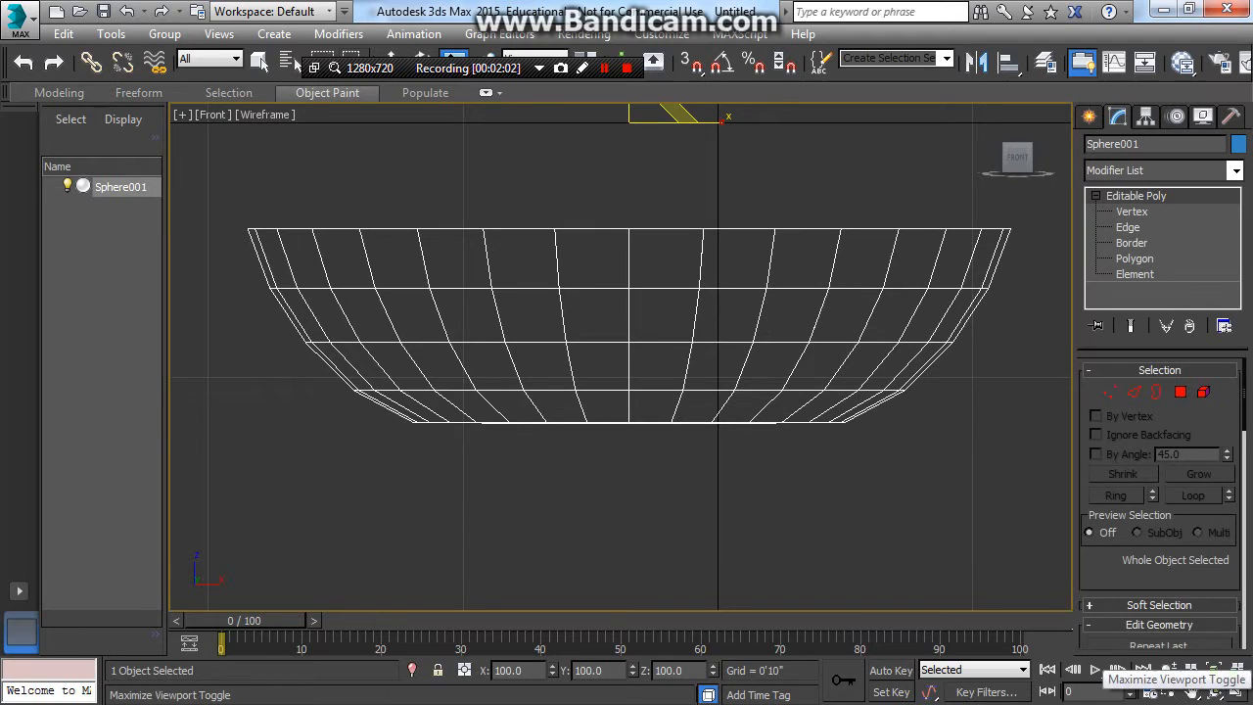
Render the bowl in a maximized Perspective view to check its single-sided surface, and close the rendered image.
{"action": "left_click", "coordinate": [1237, 691]}
{"action": "scroll", "coordinate": [864, 487], "scroll_direction": "up", "scroll_amount": 8}
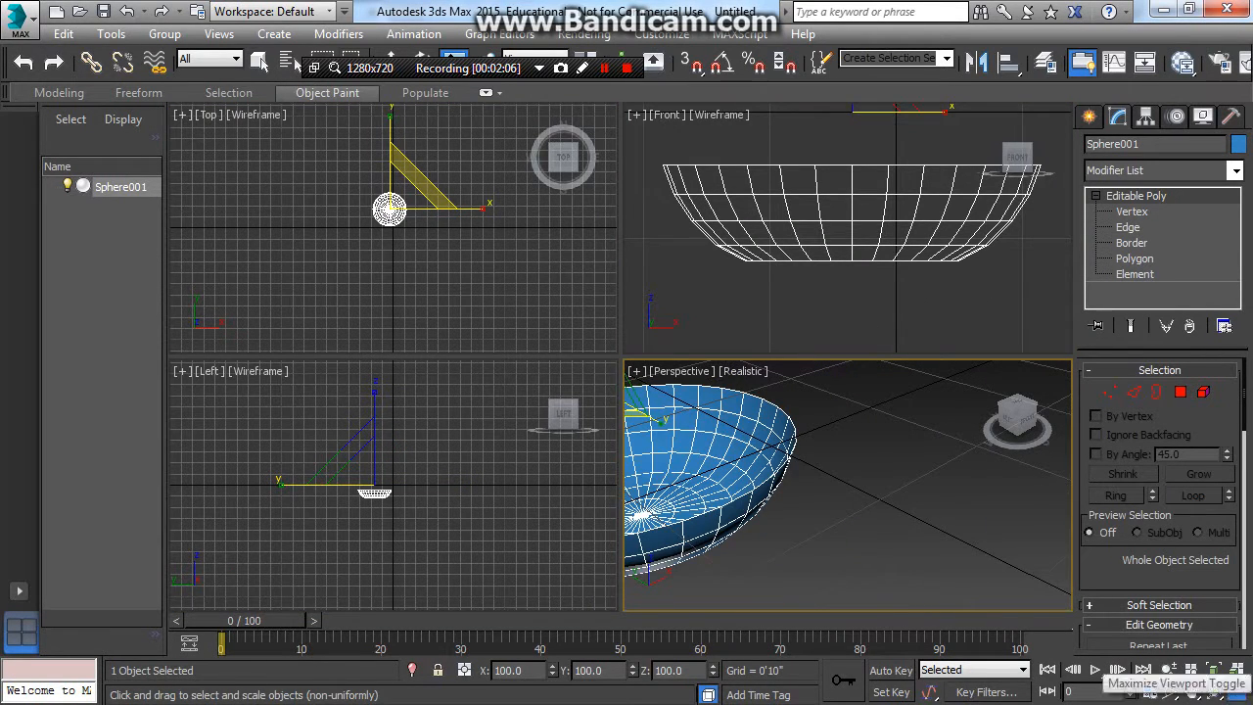
{"action": "left_click", "coordinate": [1237, 691]}
{"action": "key", "text": "z"}
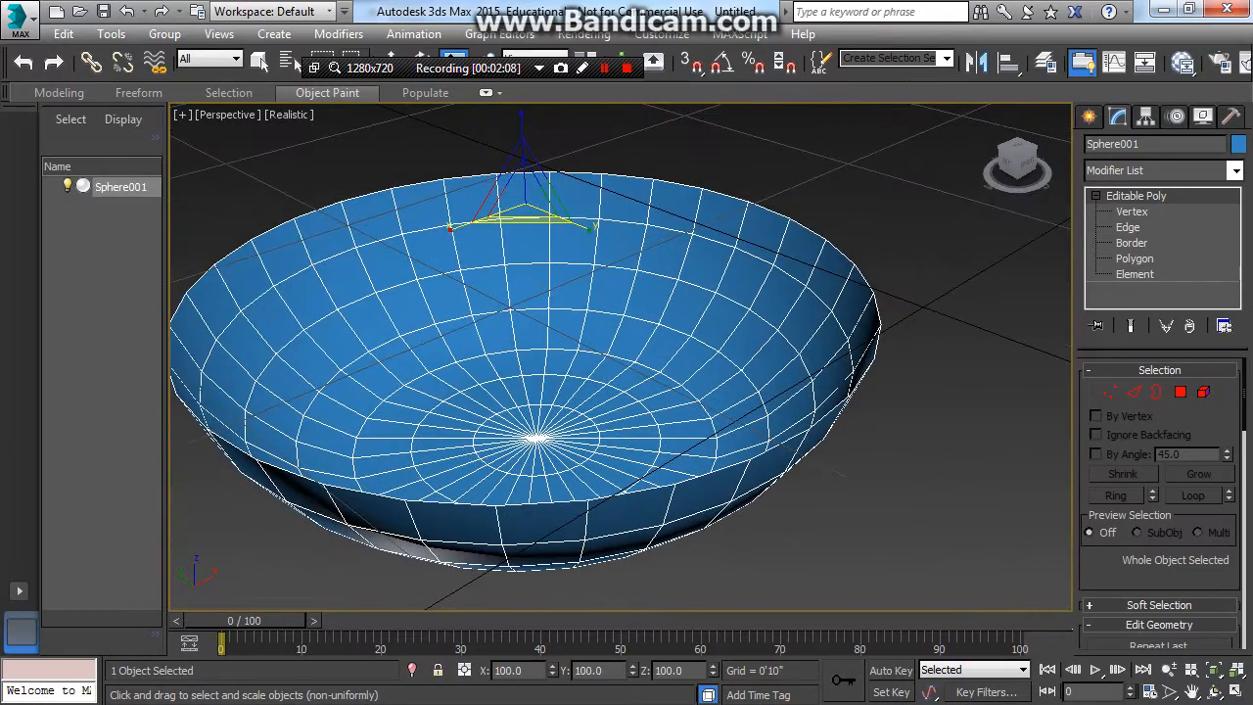
{"action": "key", "text": "shift+q"}
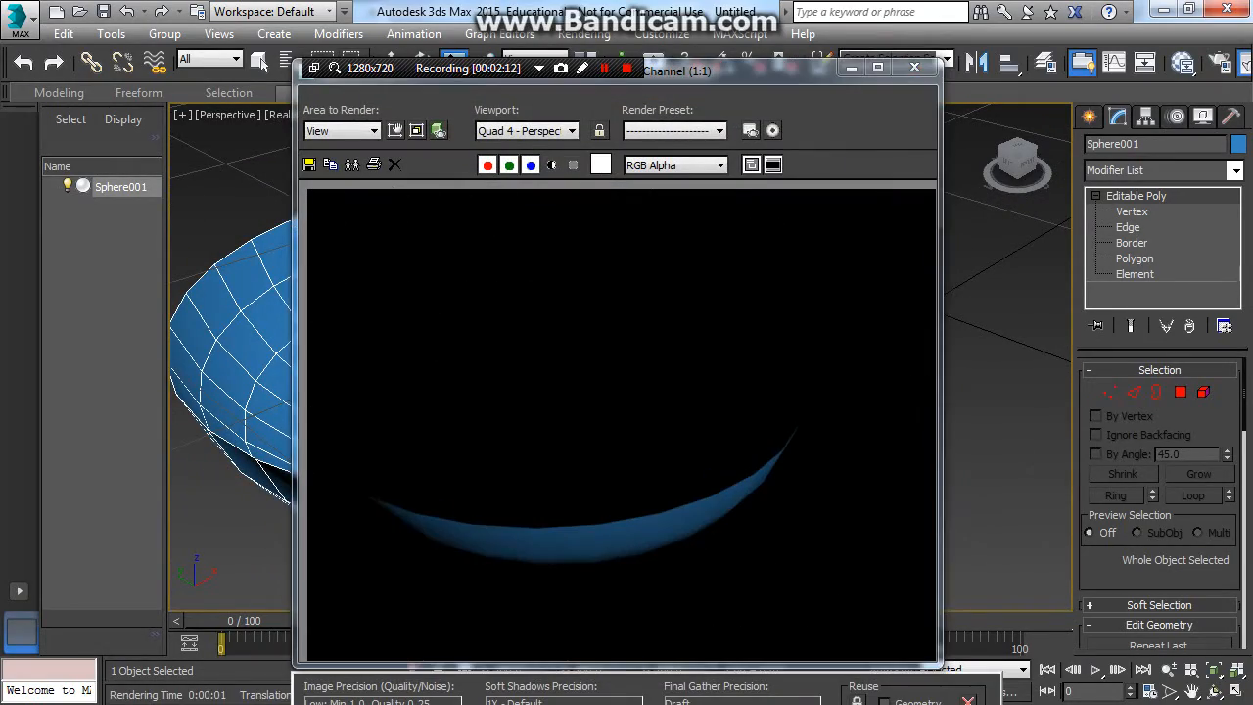
{"action": "left_click", "coordinate": [914, 68]}
Add a Shell modifier to the whole bowl with an outer amount of about 0'0 19/32" and 2 segments.
{"action": "middle_click_drag", "start_coordinate": [548, 391], "coordinate": [633, 367]}
{"action": "key", "text": "1"}
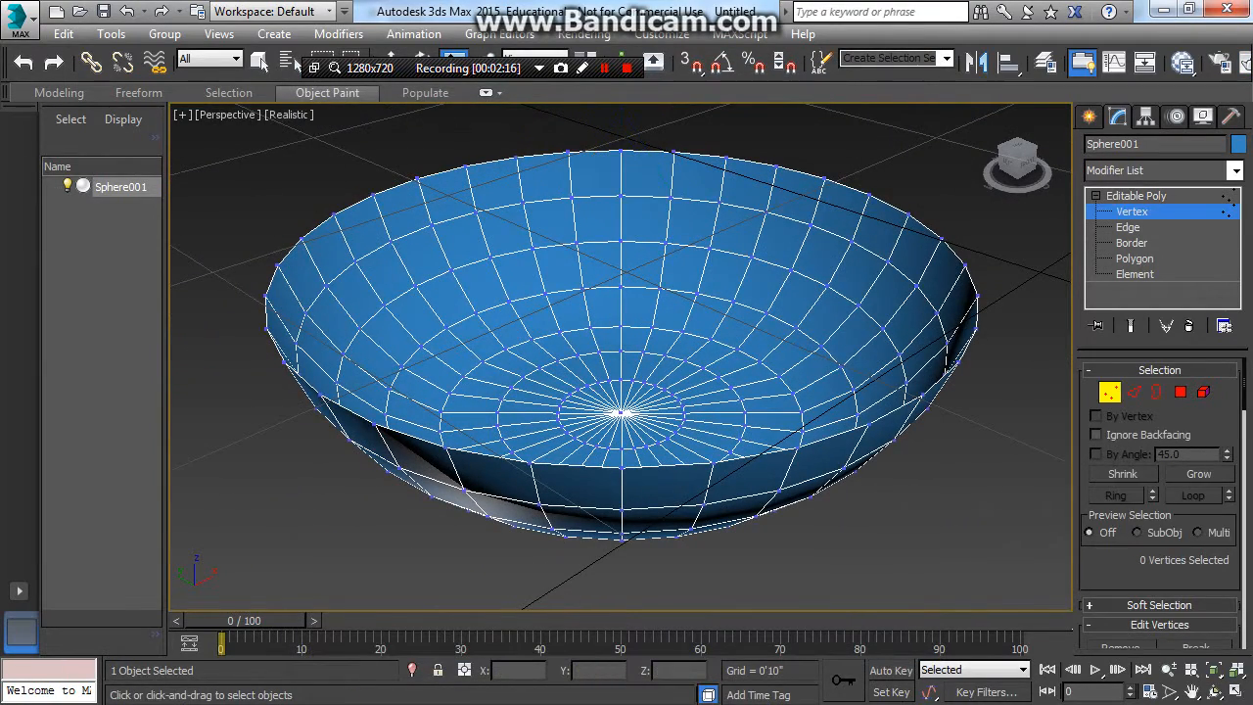
{"action": "left_click", "coordinate": [1135, 195]}
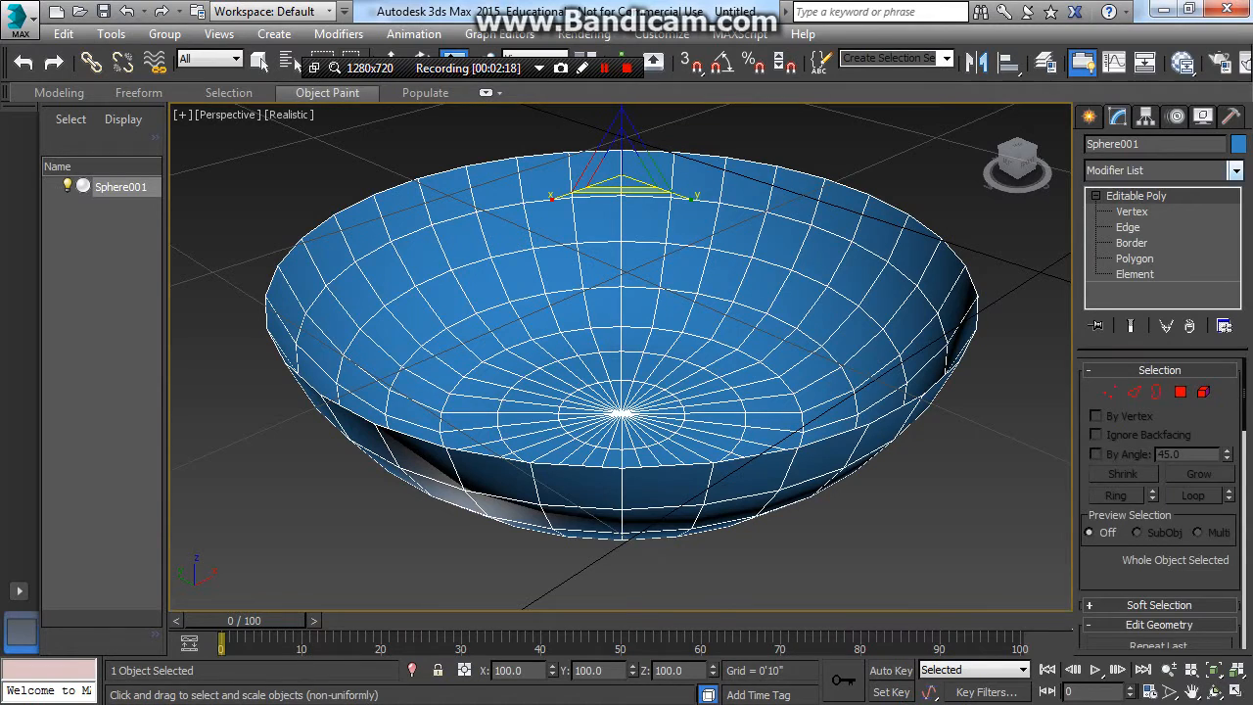
{"action": "left_click", "coordinate": [1236, 170]}
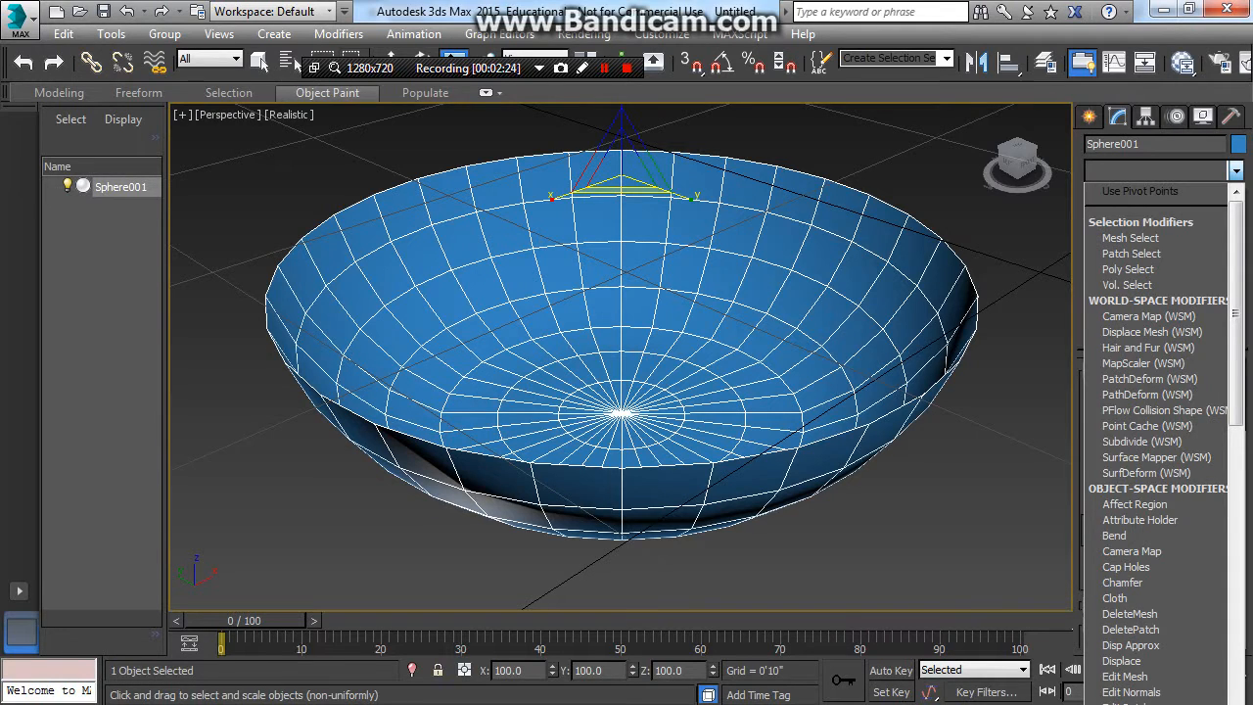
{"action": "type", "text": "sh"}
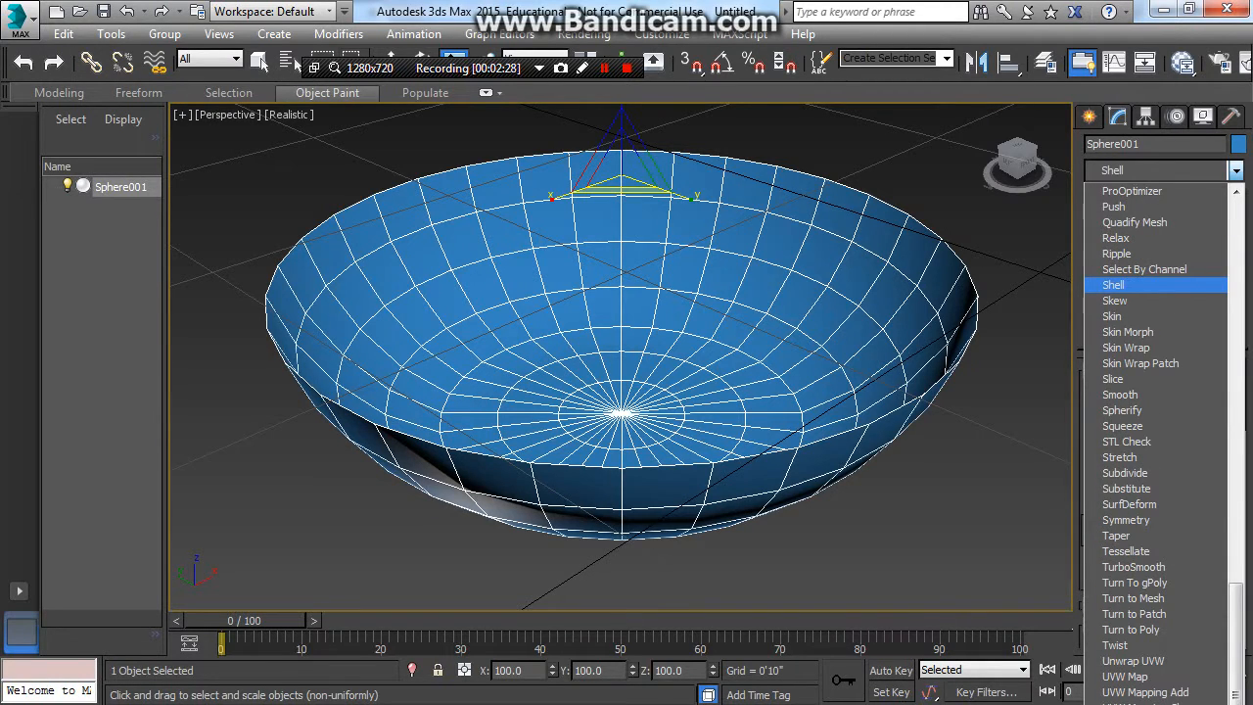
{"action": "key", "text": "Return"}
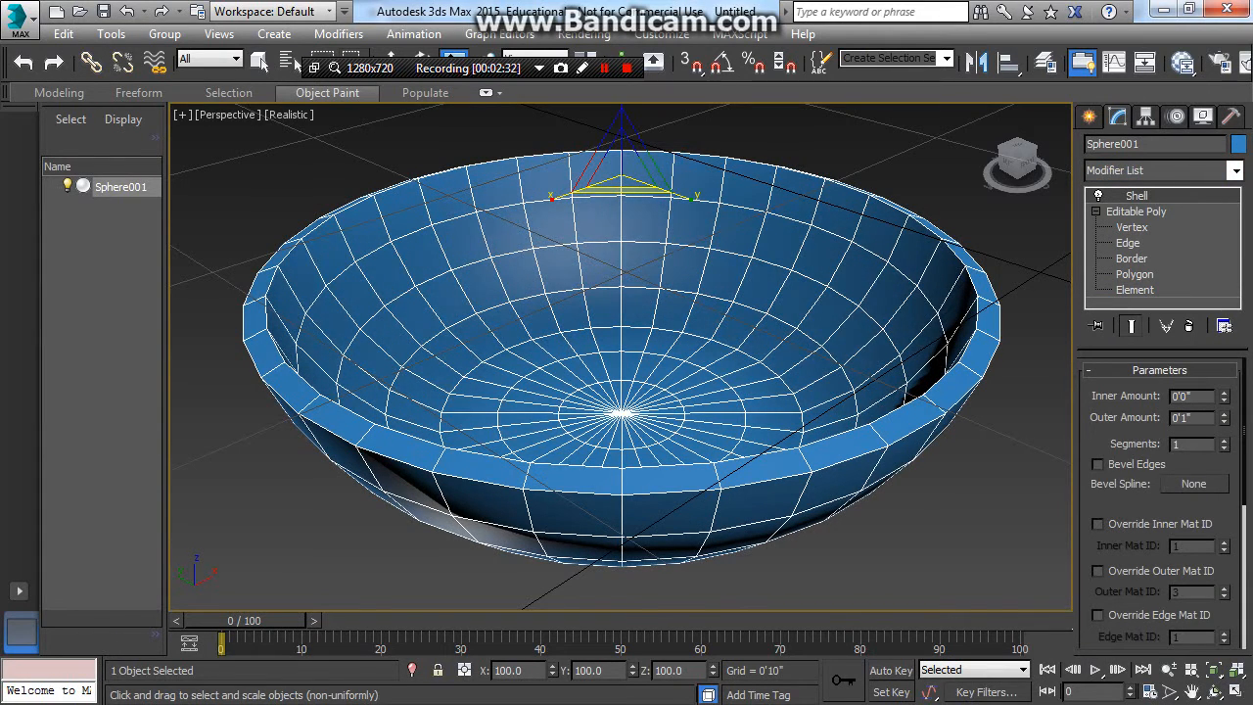
{"action": "left_click_drag", "start_coordinate": [1223, 421], "coordinate": [1223, 429]}
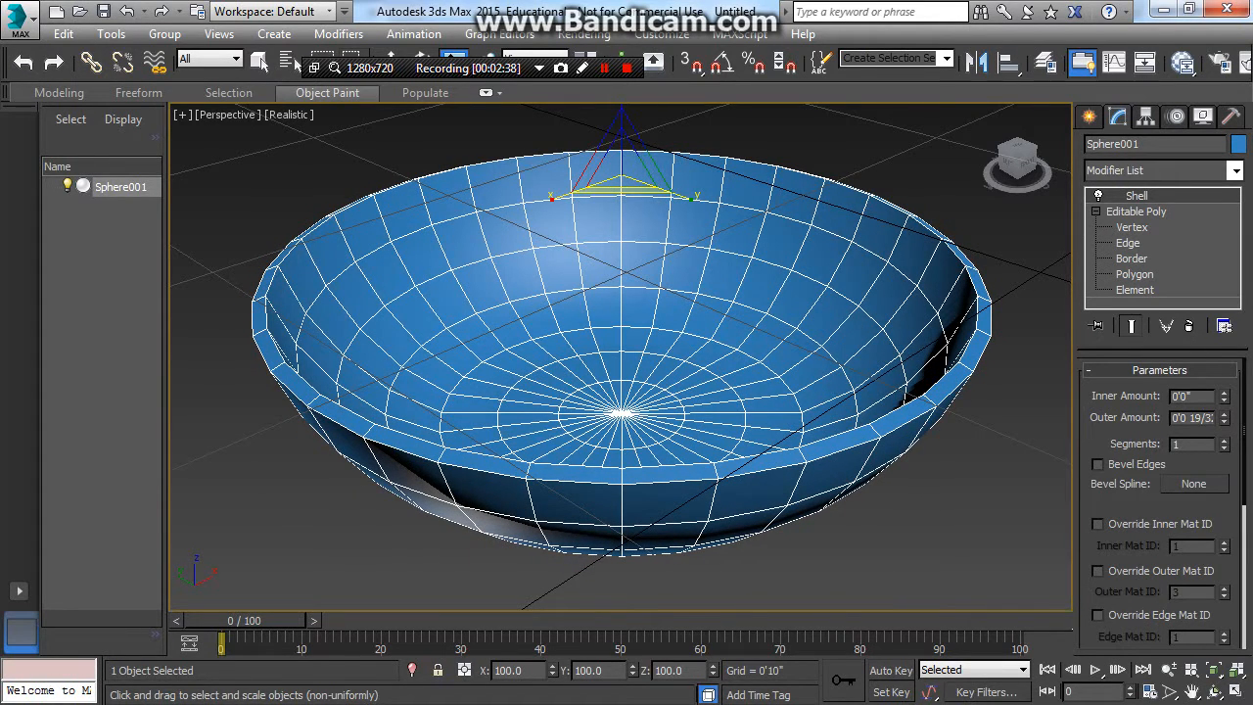
{"action": "left_click", "coordinate": [1224, 440]}
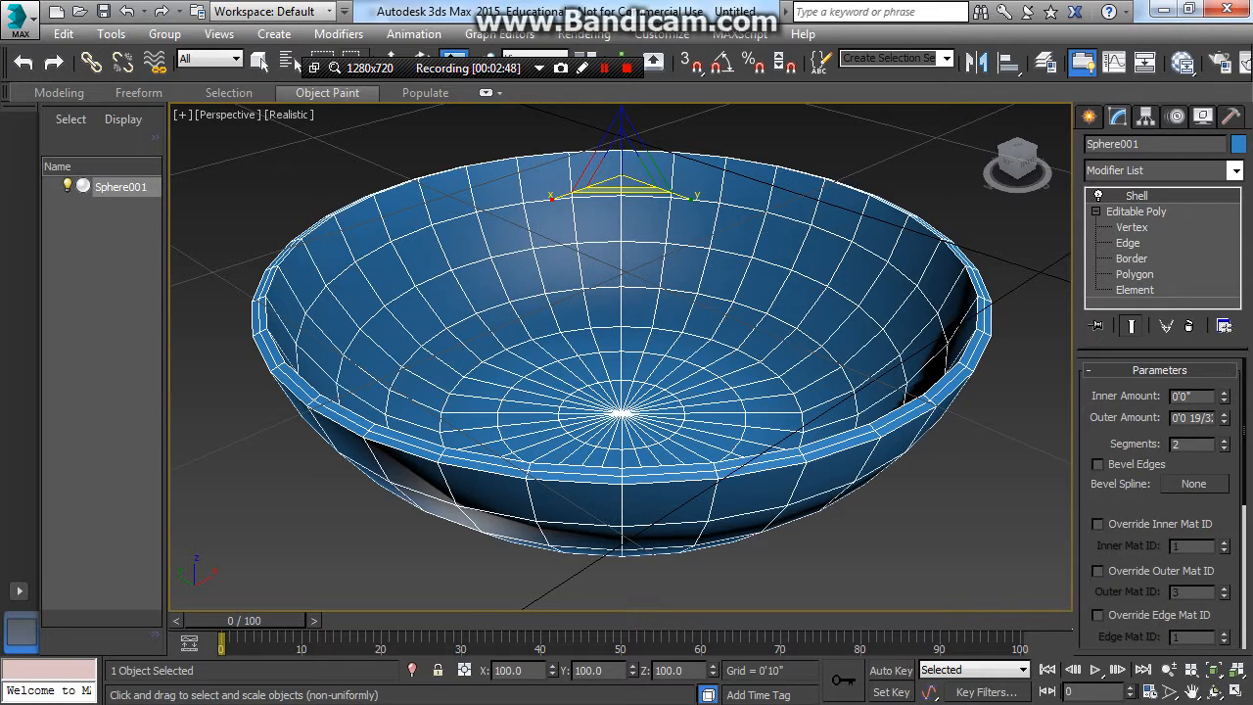
Collapse the bowl's whole modifier stack and convert the result to an Editable Poly.
{"action": "right_click", "coordinate": [1135, 195]}
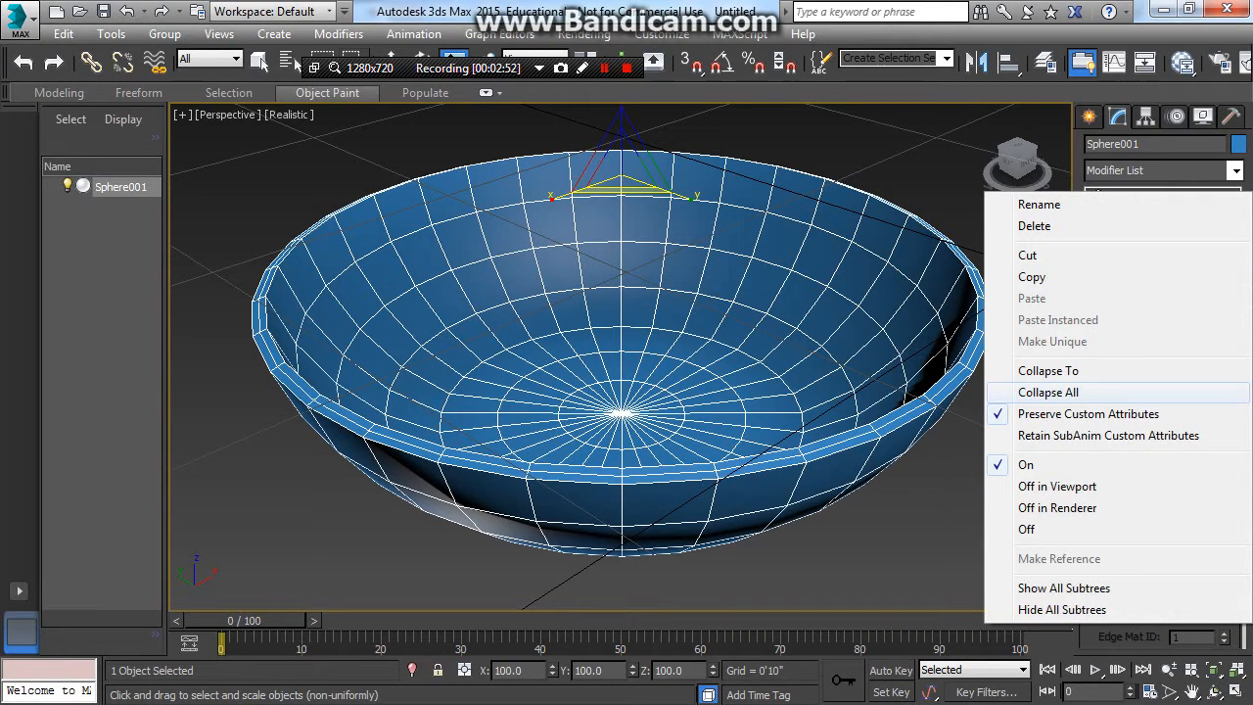
{"action": "left_click", "coordinate": [1048, 391]}
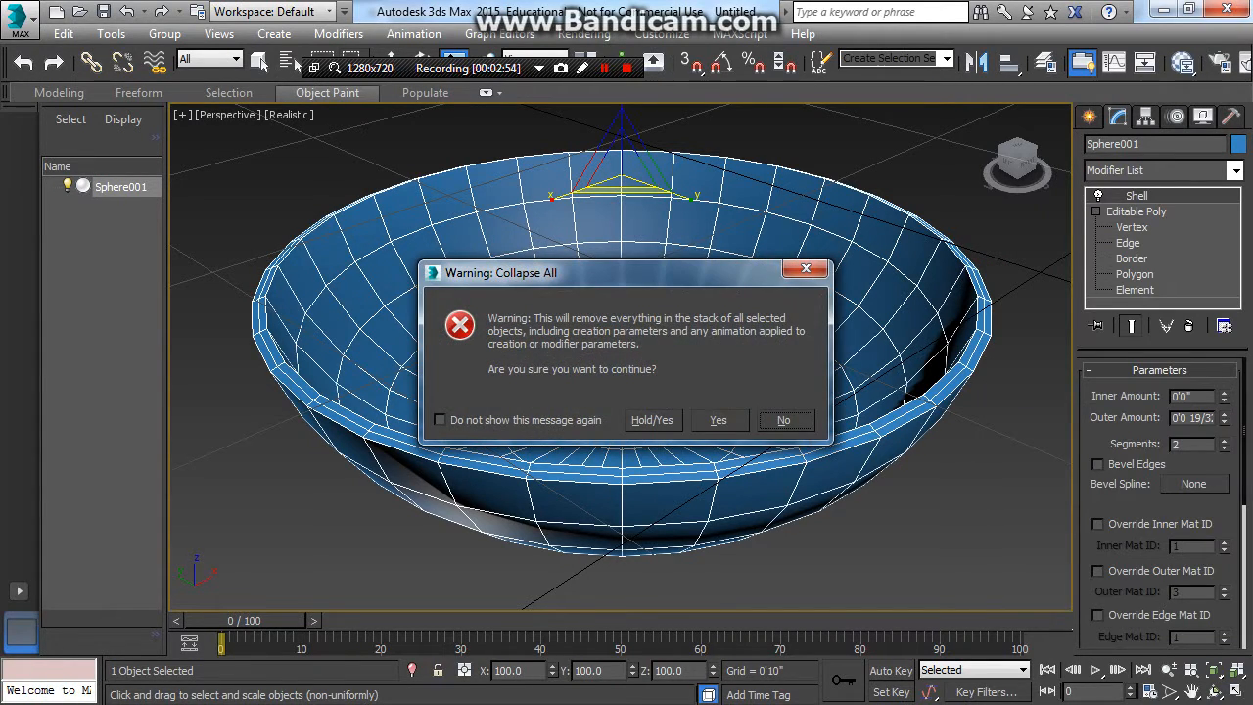
{"action": "left_click", "coordinate": [718, 419]}
{"action": "right_click", "coordinate": [1135, 196]}
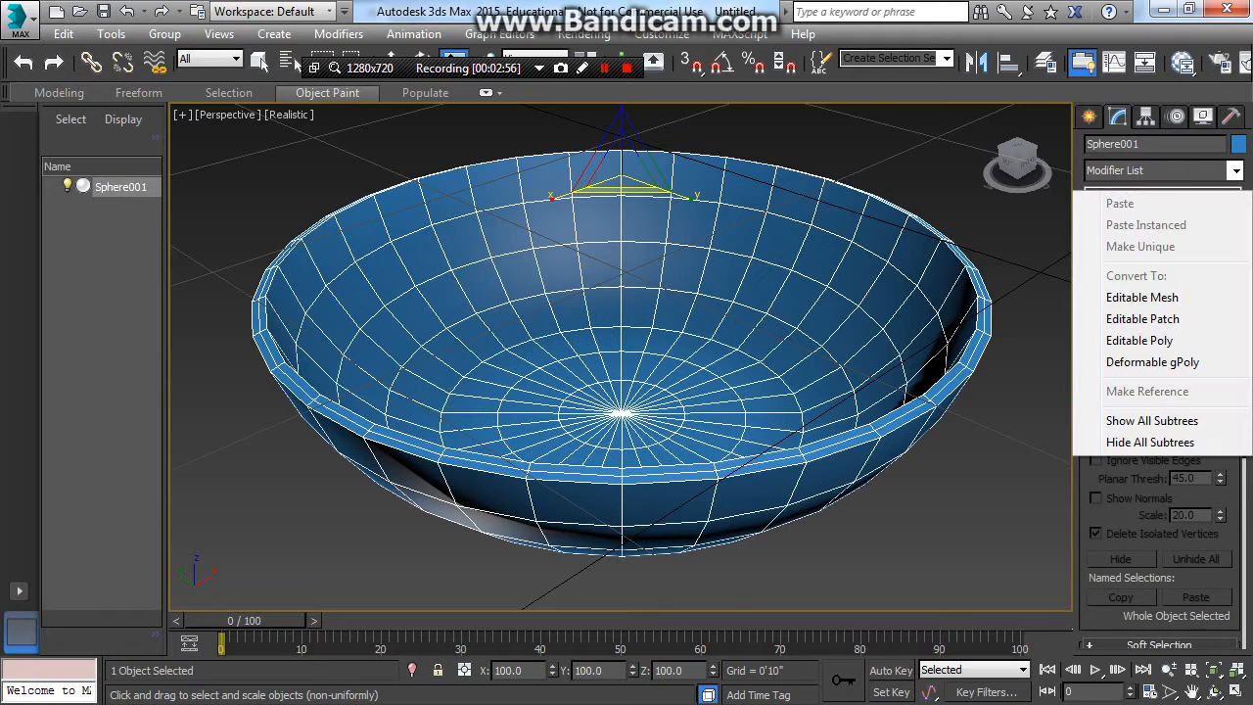
{"action": "left_click", "coordinate": [1140, 339]}
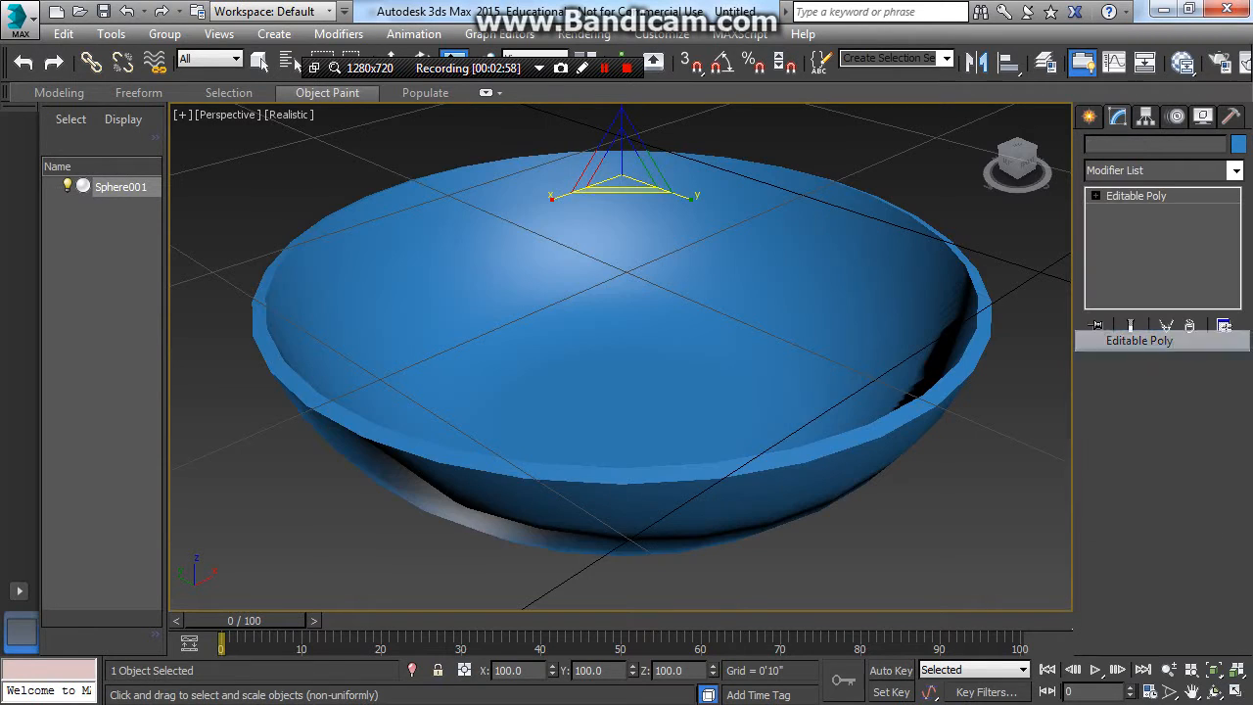
Select the complete middle edge loop running around the top of the bowl's rim.
{"action": "left_click", "coordinate": [1095, 196]}
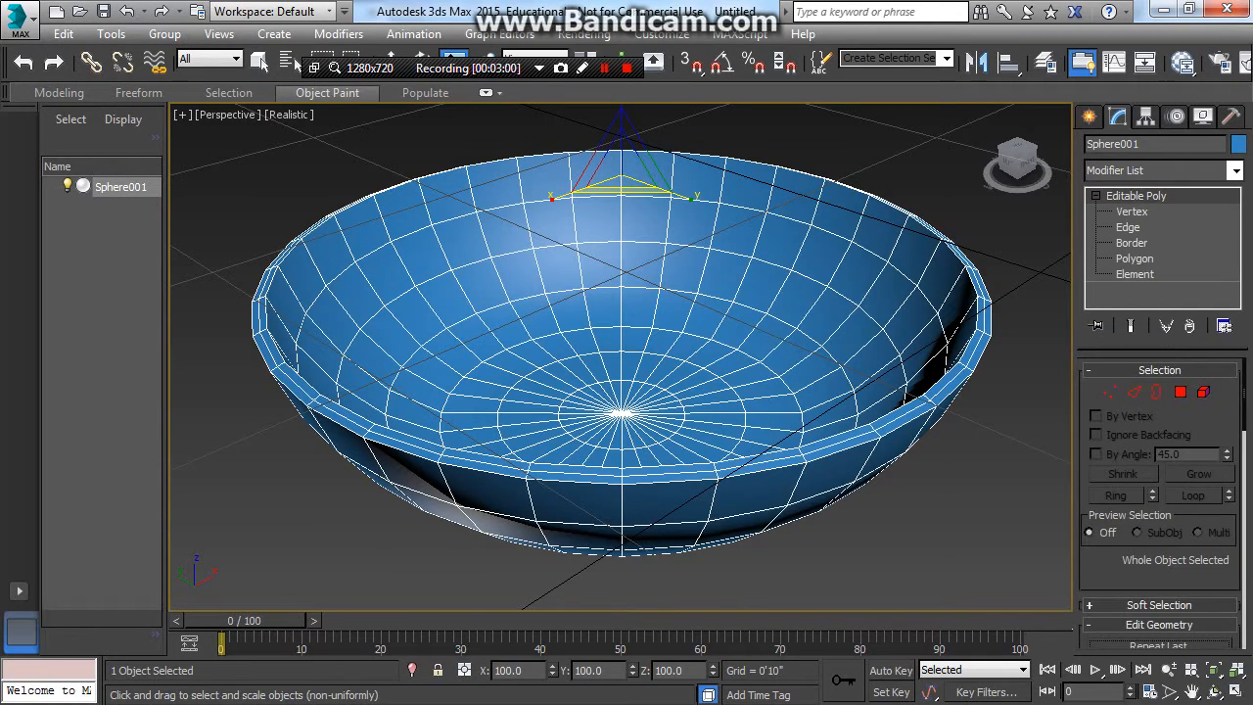
{"action": "left_click", "coordinate": [1128, 227]}
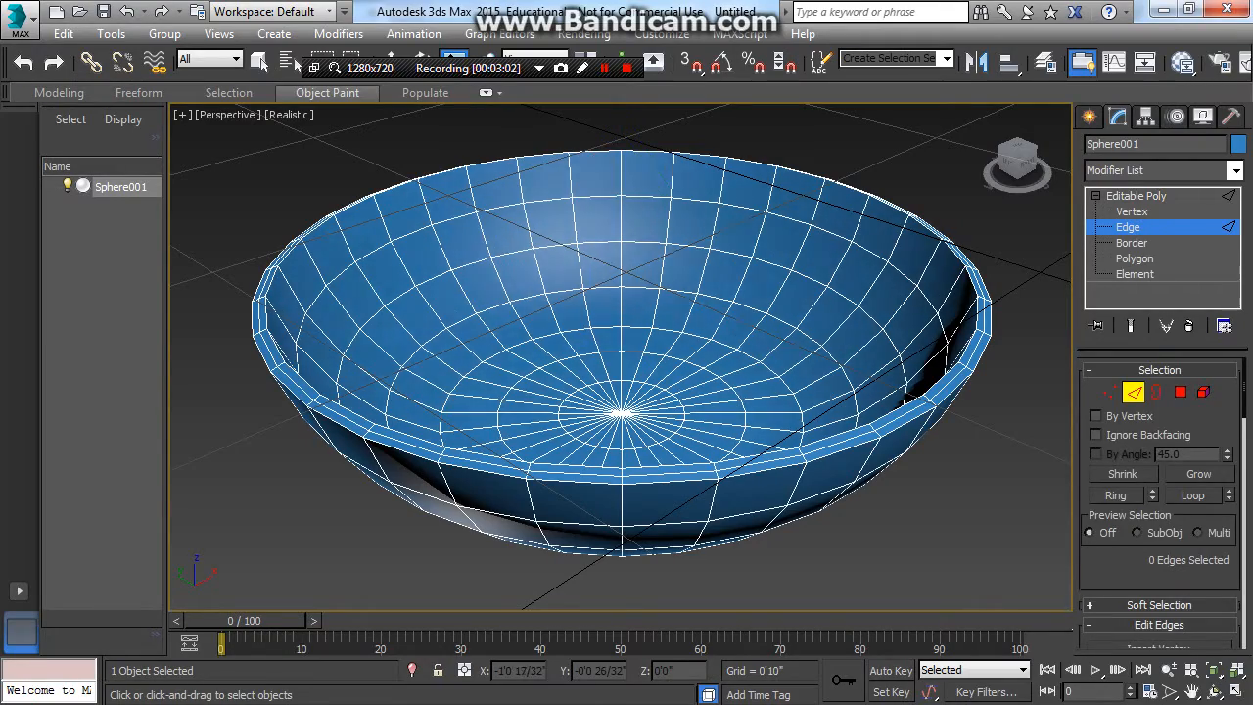
{"action": "scroll", "coordinate": [907, 448], "scroll_direction": "up", "scroll_amount": 5}
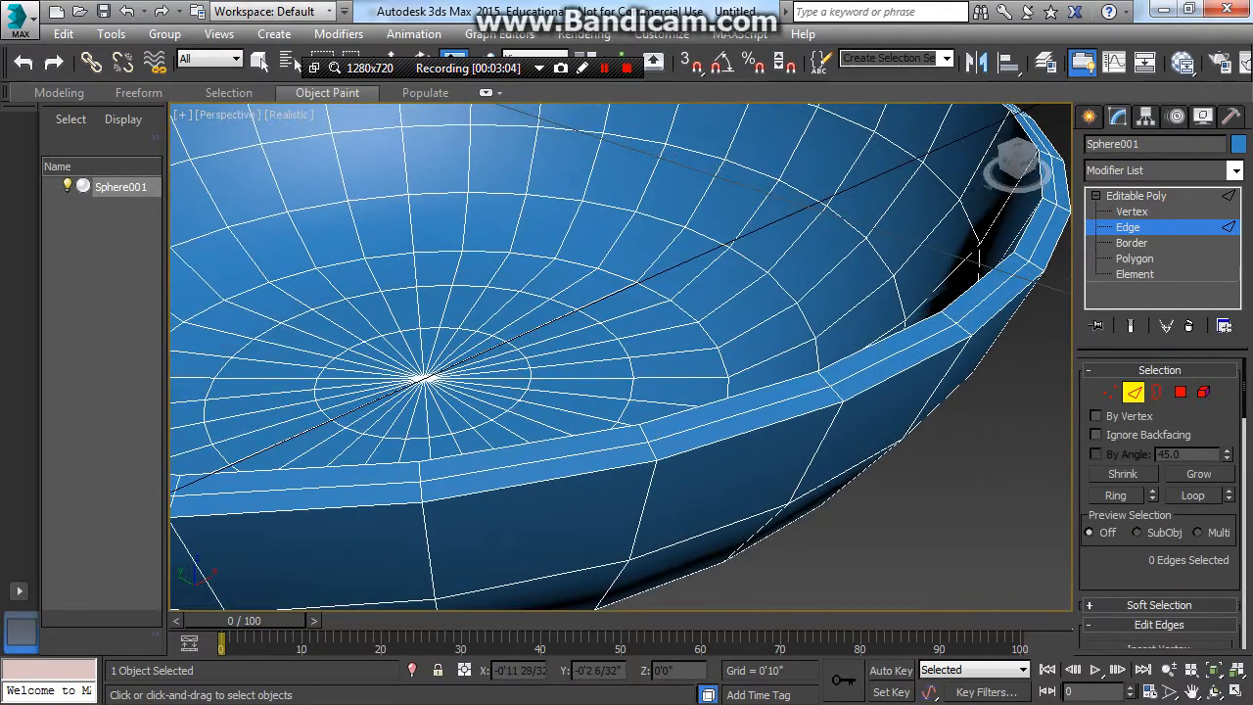
{"action": "double_click", "coordinate": [895, 355]}
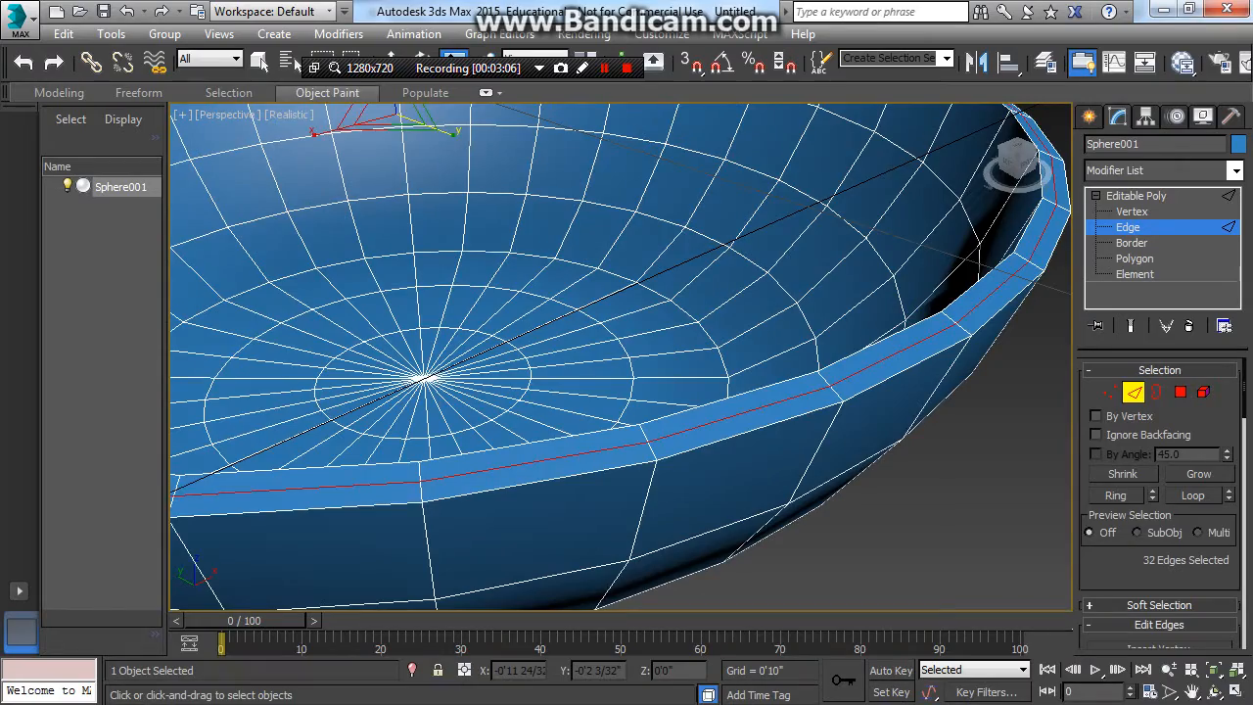
Raise the rim's middle edge loop slightly to about Z -0'4 5/32", deselect it and leave edge editing.
{"action": "key", "text": "z"}
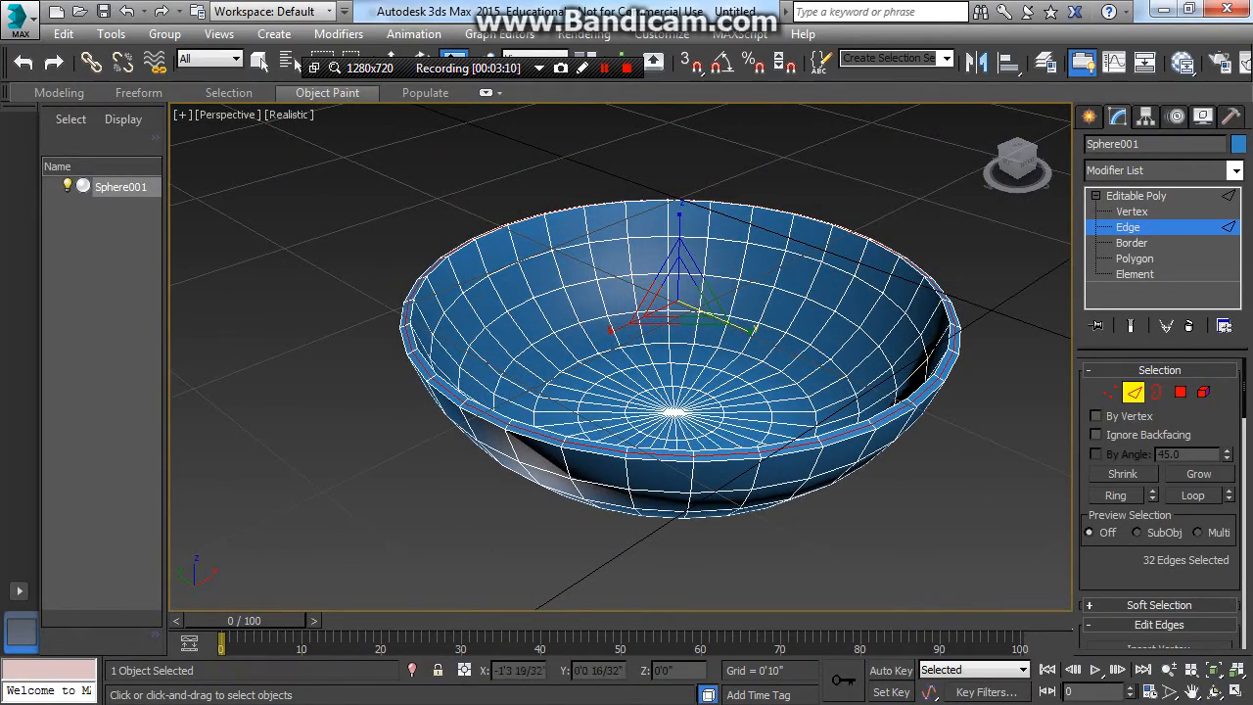
{"action": "scroll", "coordinate": [894, 355], "scroll_direction": "up", "scroll_amount": 5}
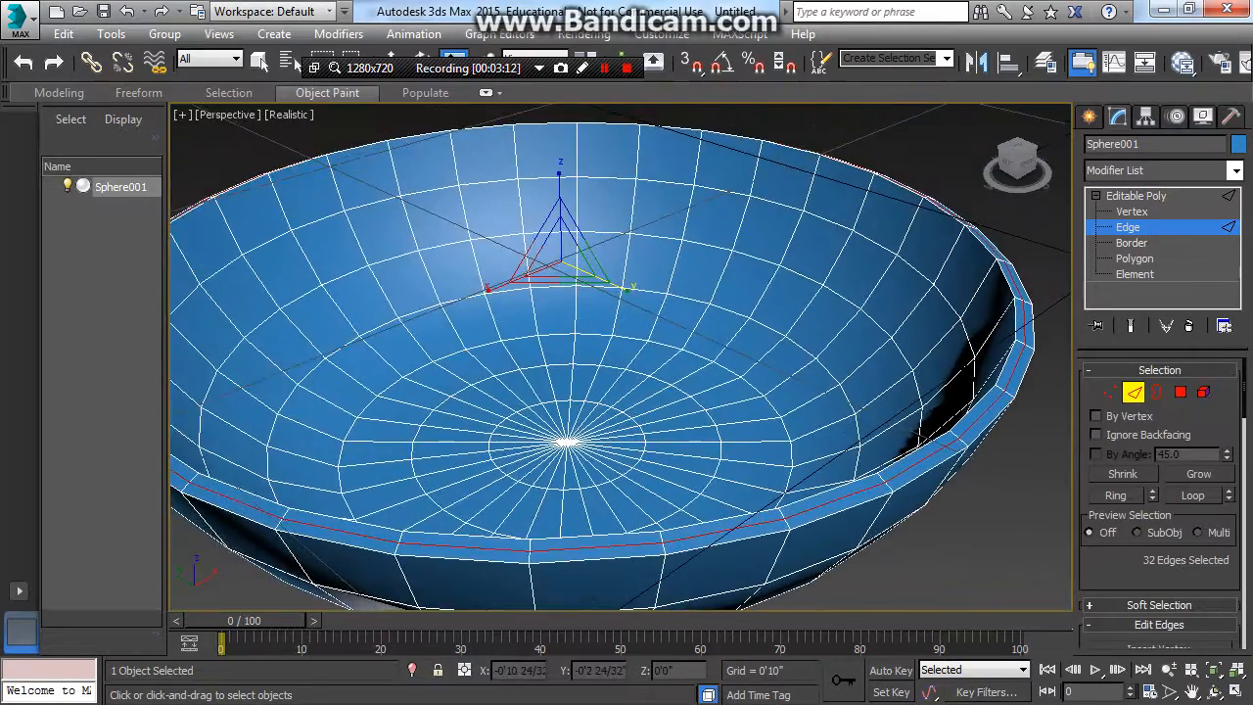
{"action": "scroll", "coordinate": [871, 460], "scroll_direction": "down", "scroll_amount": 3}
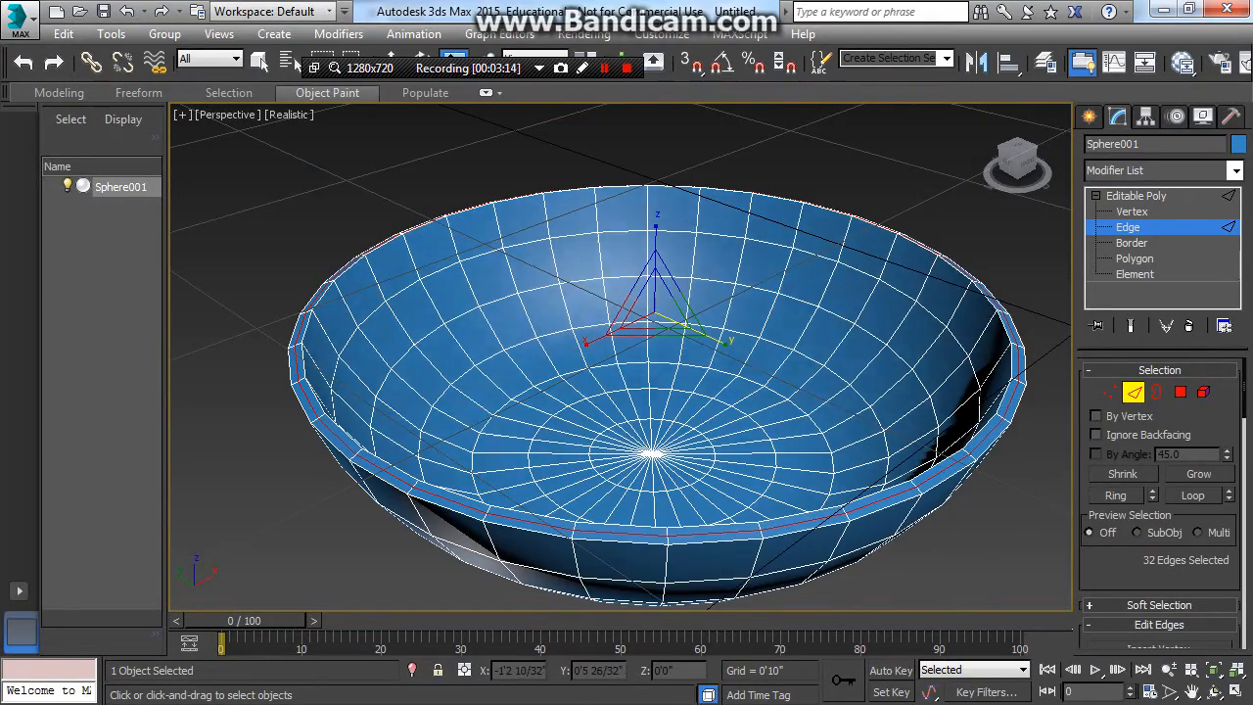
{"action": "scroll", "coordinate": [721, 529], "scroll_direction": "up", "scroll_amount": 4}
{"action": "middle_click_drag", "start_coordinate": [721, 489], "coordinate": [624, 468]}
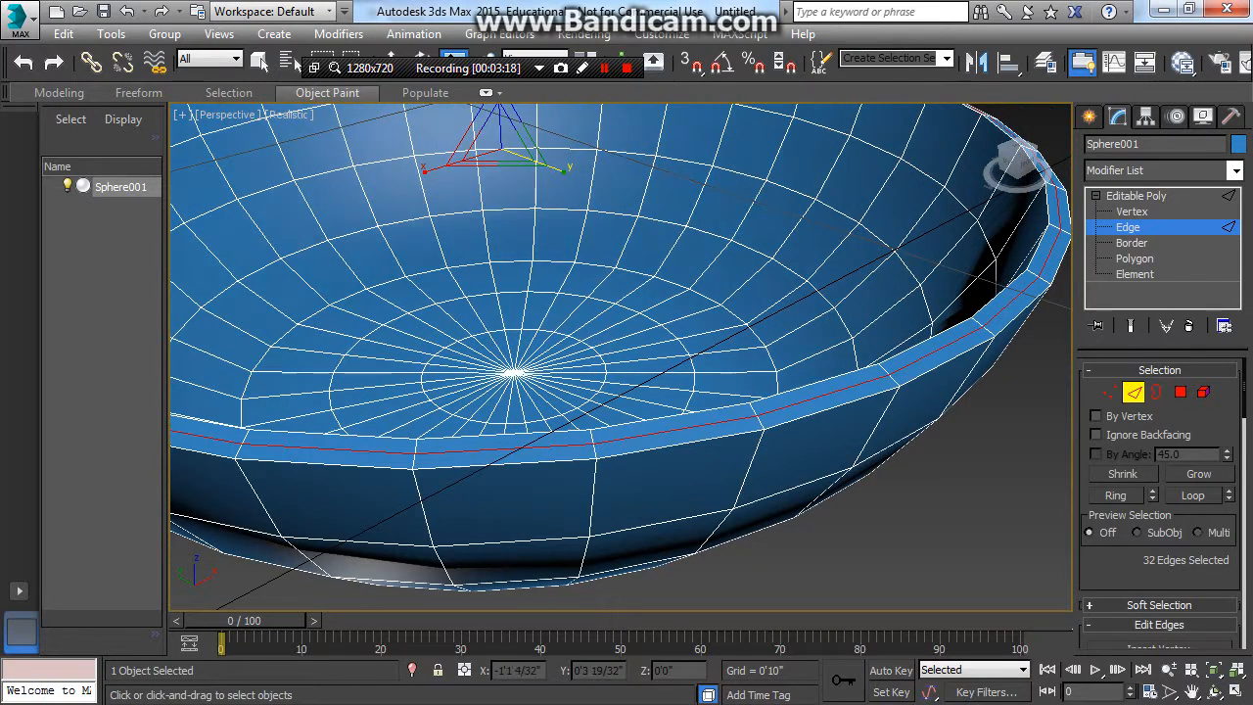
{"action": "key", "text": "w"}
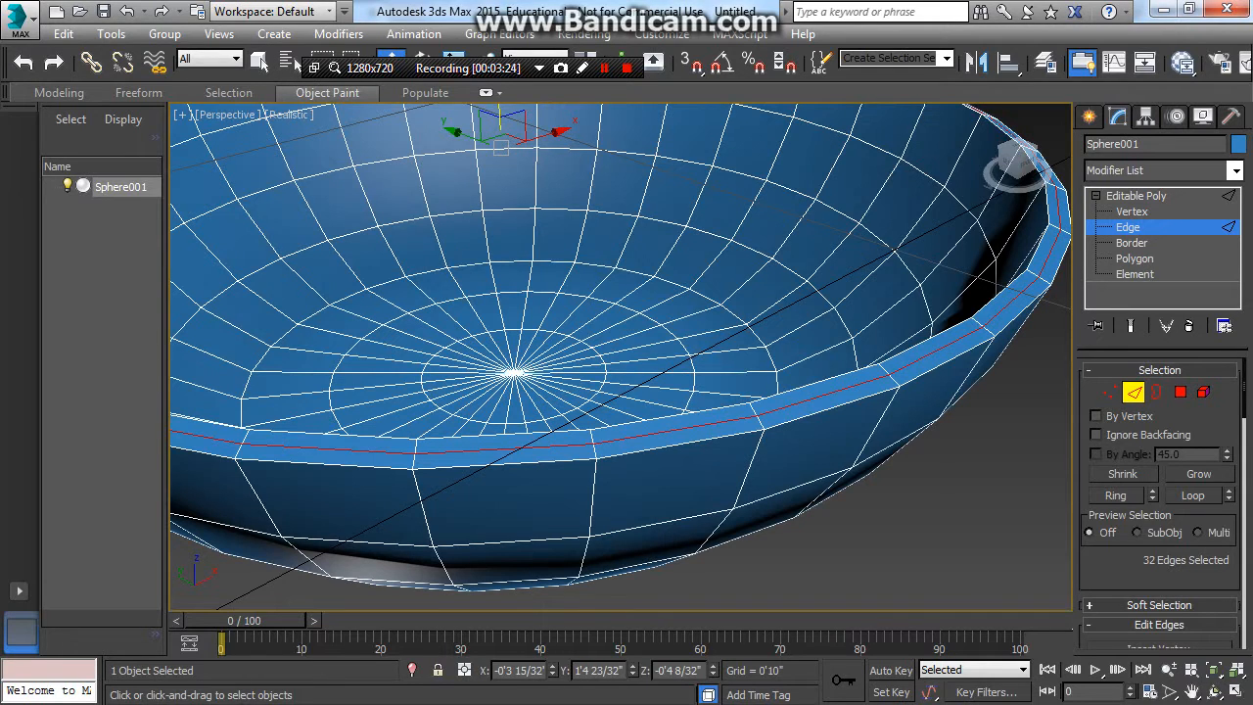
{"action": "mouse_move", "coordinate": [502, 127]}
{"action": "left_mouse_down"}
{"action": "mouse_move", "coordinate": [502, 114]}
{"action": "mouse_move", "coordinate": [501, 146]}
{"action": "left_mouse_up"}
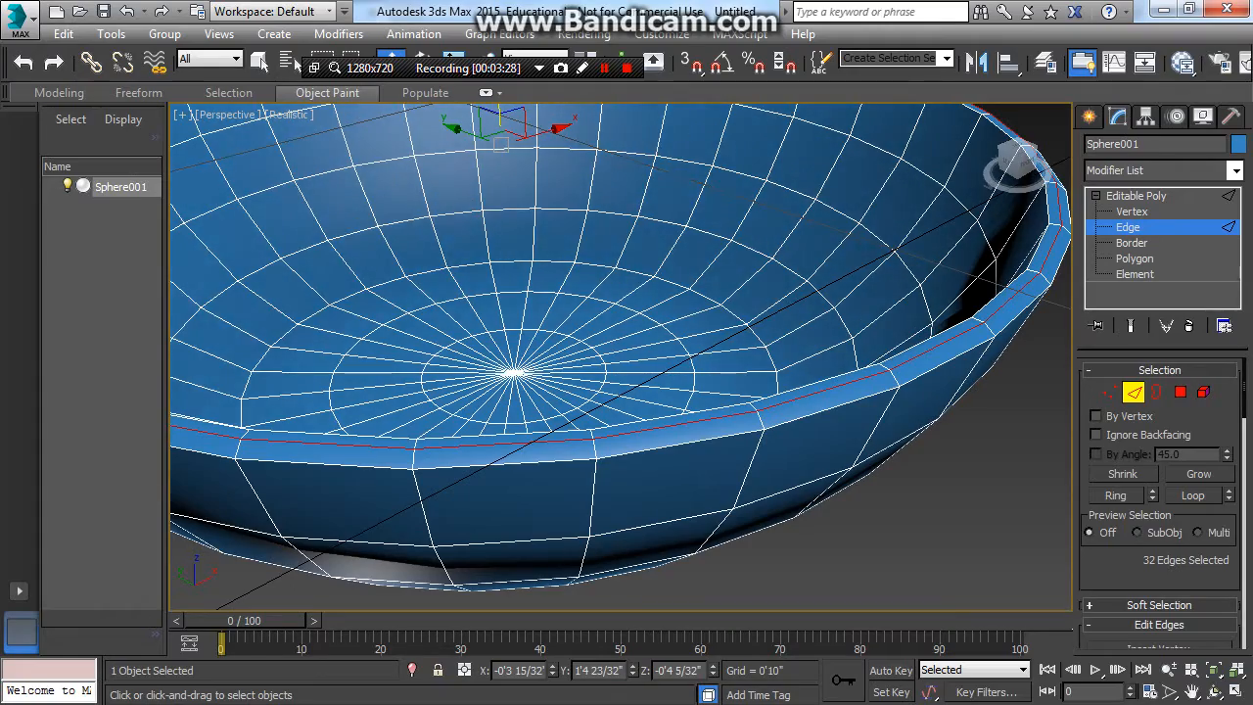
{"action": "scroll", "coordinate": [727, 352], "scroll_direction": "down", "scroll_amount": 2}
{"action": "middle_click_drag", "start_coordinate": [620, 392], "coordinate": [401, 458], "text": "alt"}
{"action": "scroll", "coordinate": [657, 311], "scroll_direction": "up", "scroll_amount": 4}
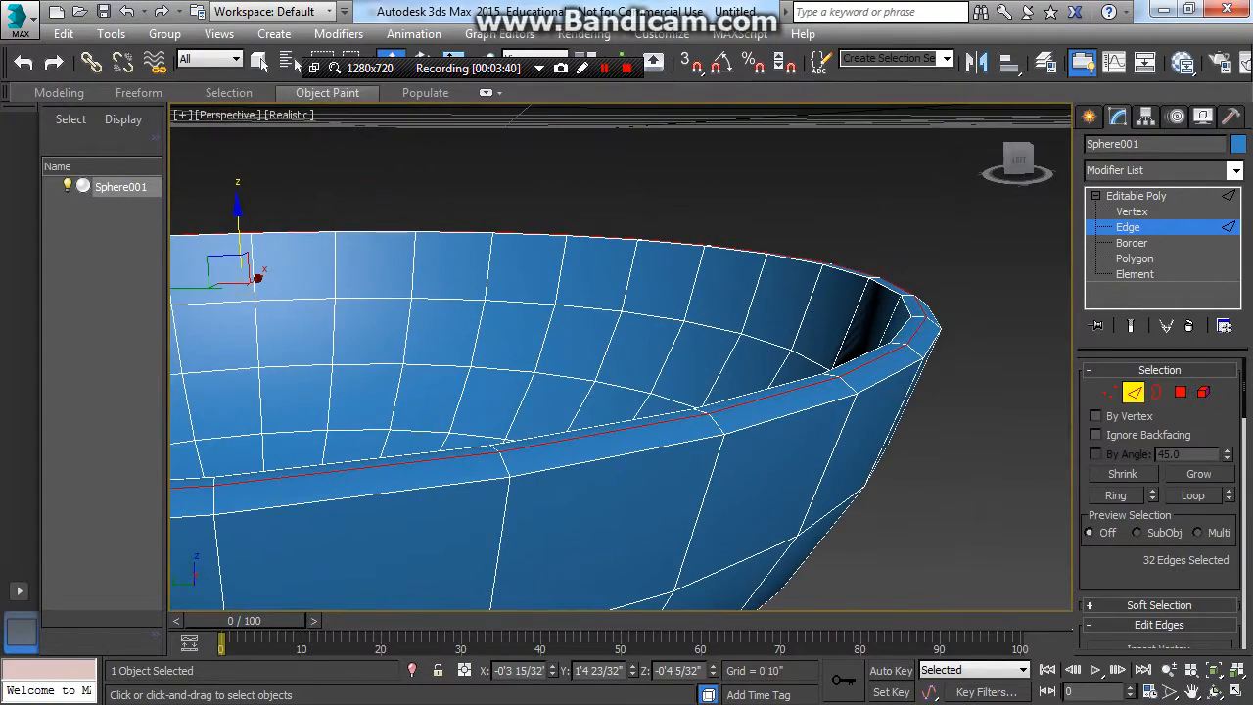
{"action": "key", "text": "ctrl+d"}
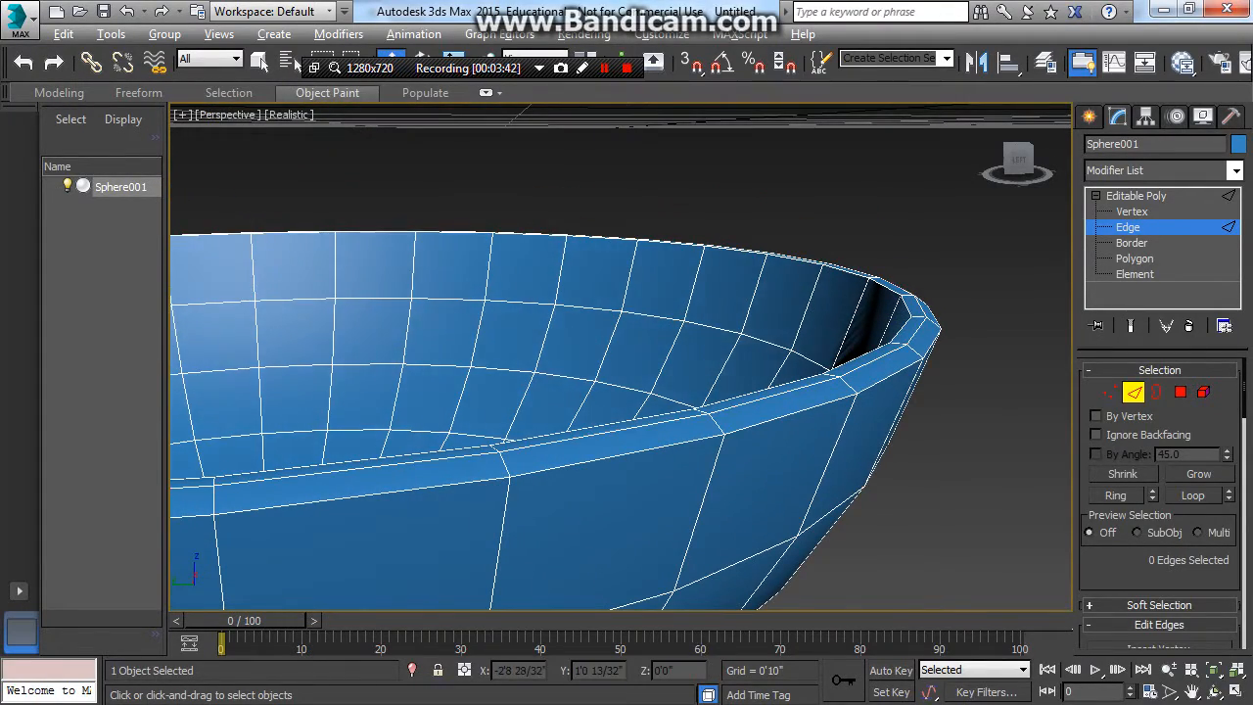
{"action": "middle_click_drag", "start_coordinate": [401, 458], "coordinate": [415, 500], "text": "alt"}
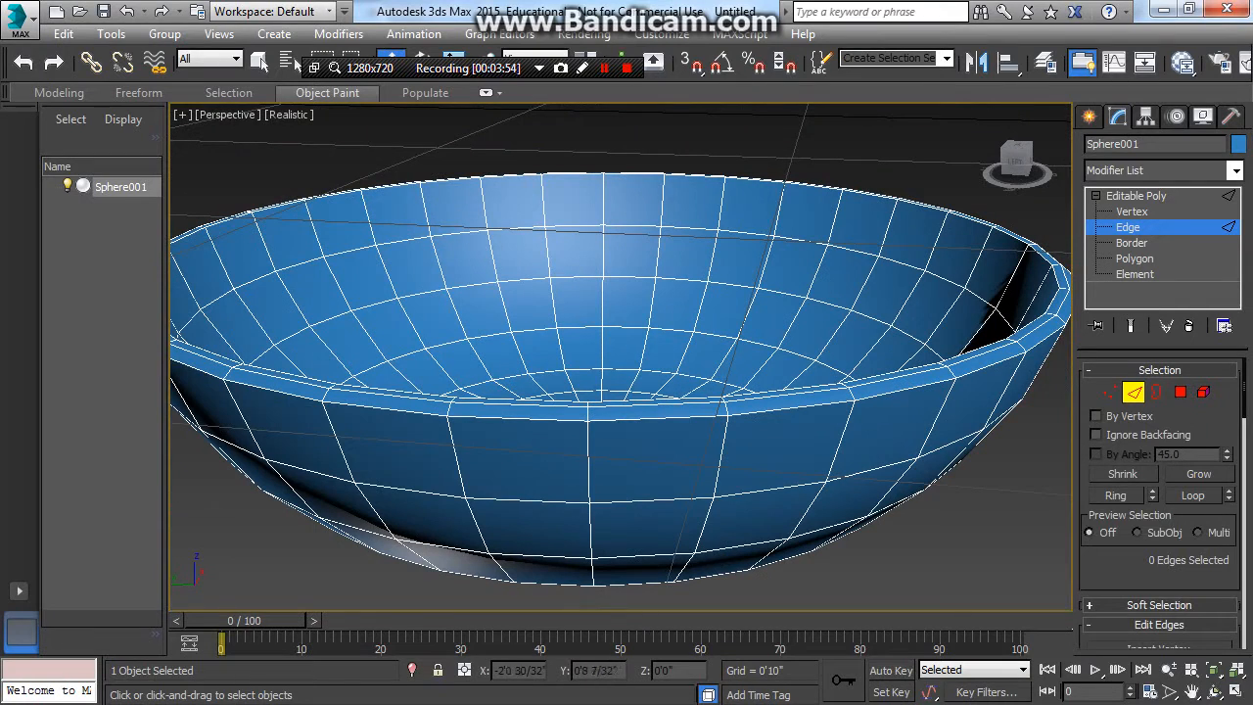
{"action": "key", "text": "2"}
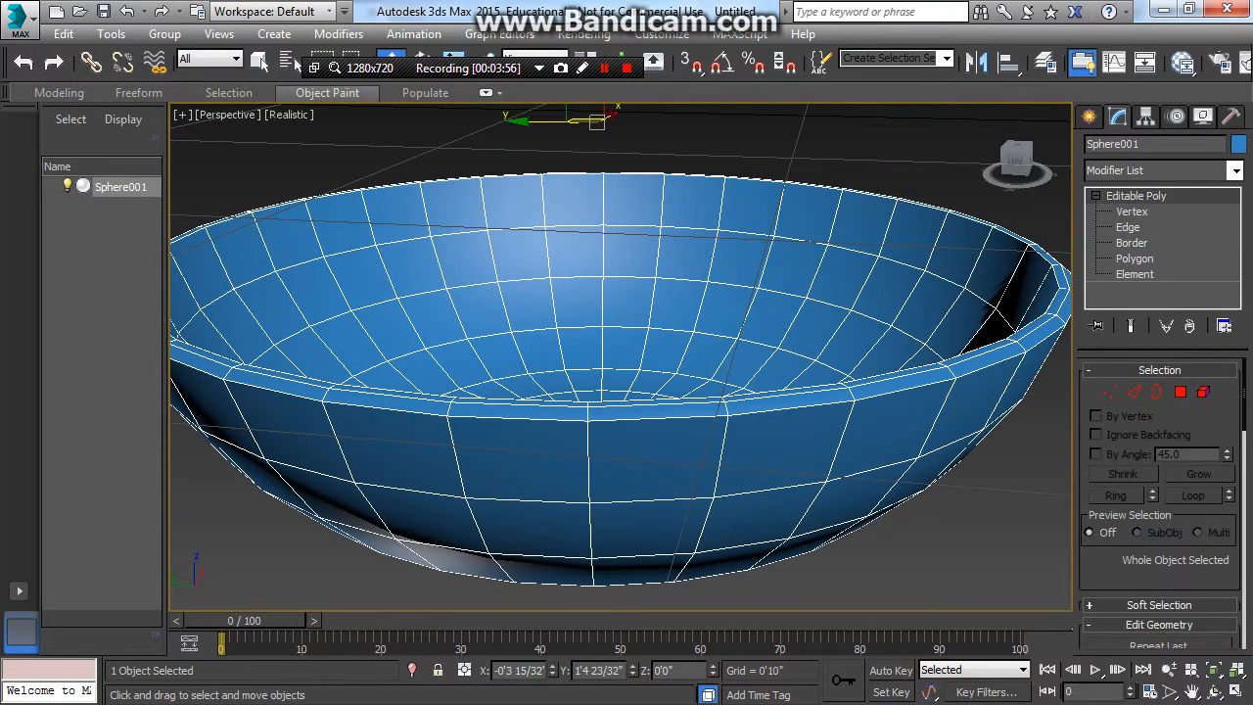
Examine the bowl's shaded surface and rim with the object deselected, and reselect it.
{"action": "key", "text": "ctrl+d"}
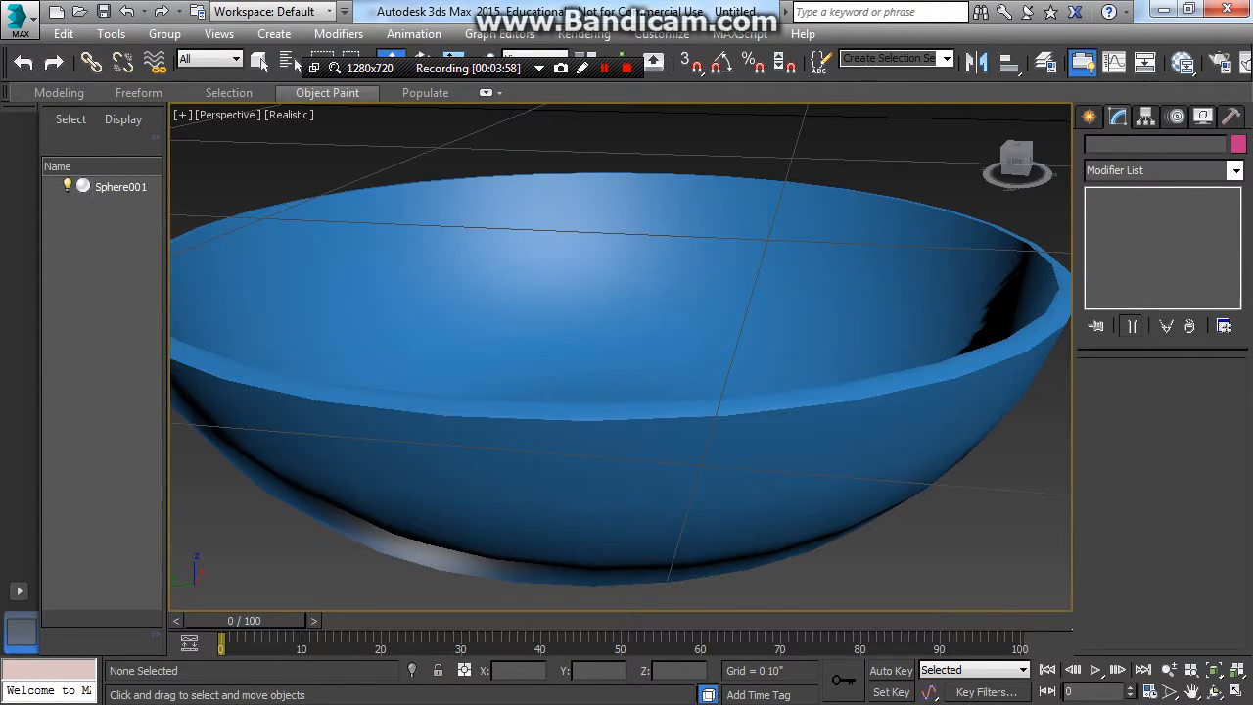
{"action": "key", "text": "ctrl+a"}
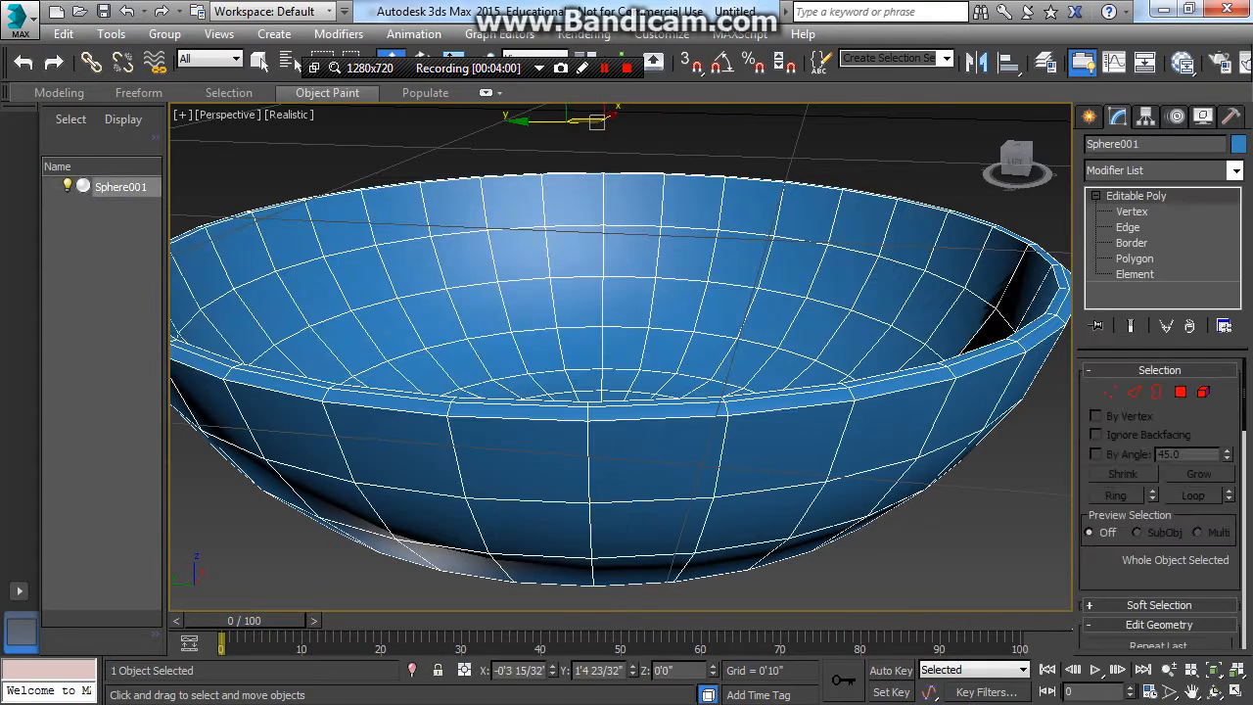
{"action": "key", "text": "ctrl+d"}
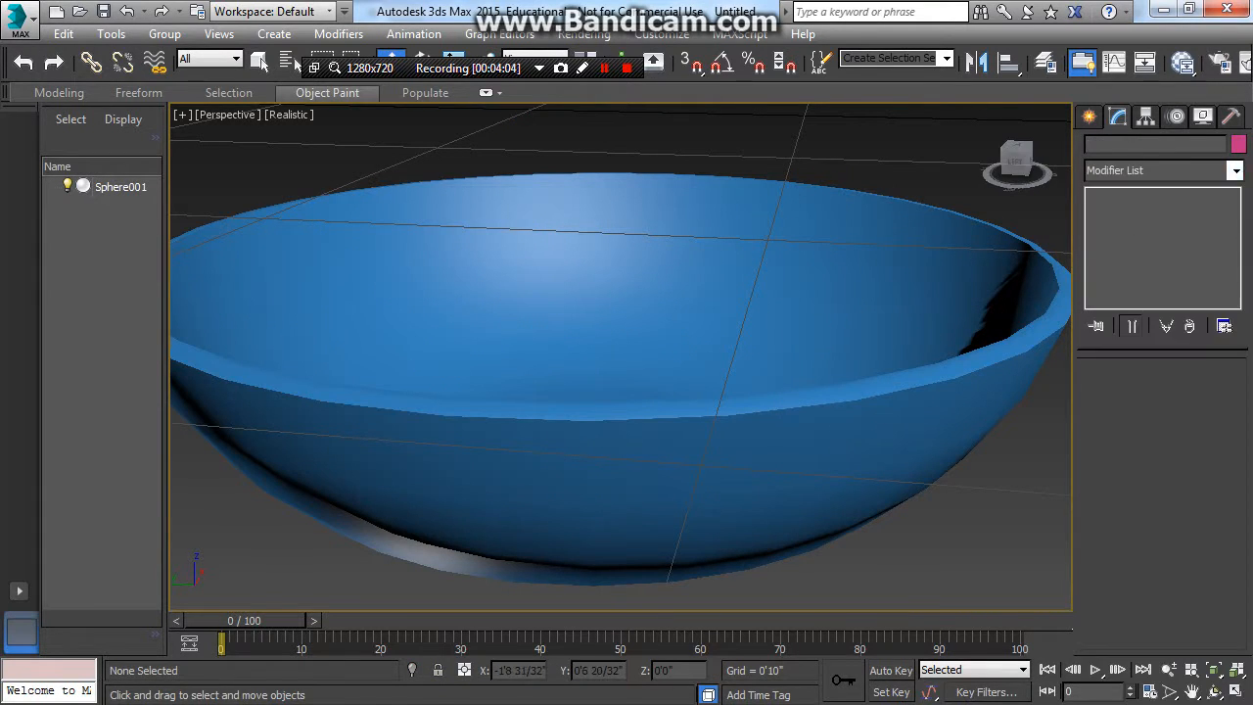
{"action": "key", "text": "ctrl+a"}
Add a MeshSmooth modifier to the whole bowl.
{"action": "left_click", "coordinate": [1235, 170]}
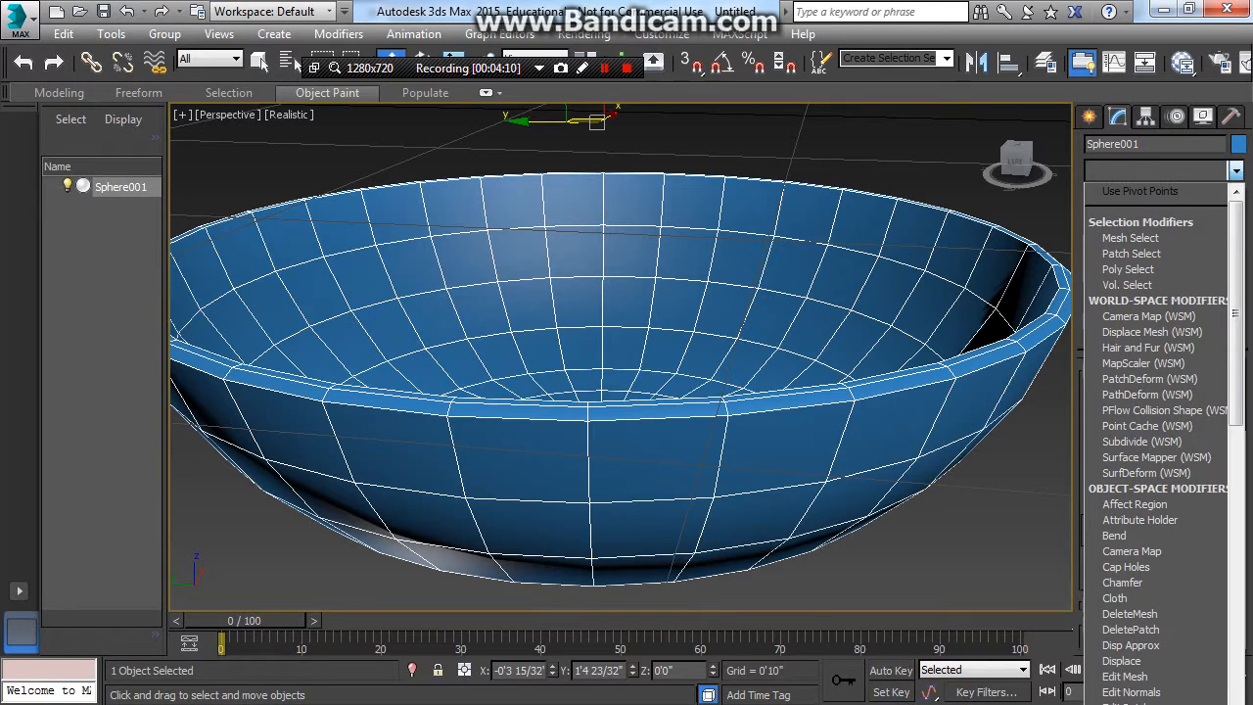
{"action": "left_click", "coordinate": [1235, 170]}
{"action": "left_click", "coordinate": [1235, 170]}
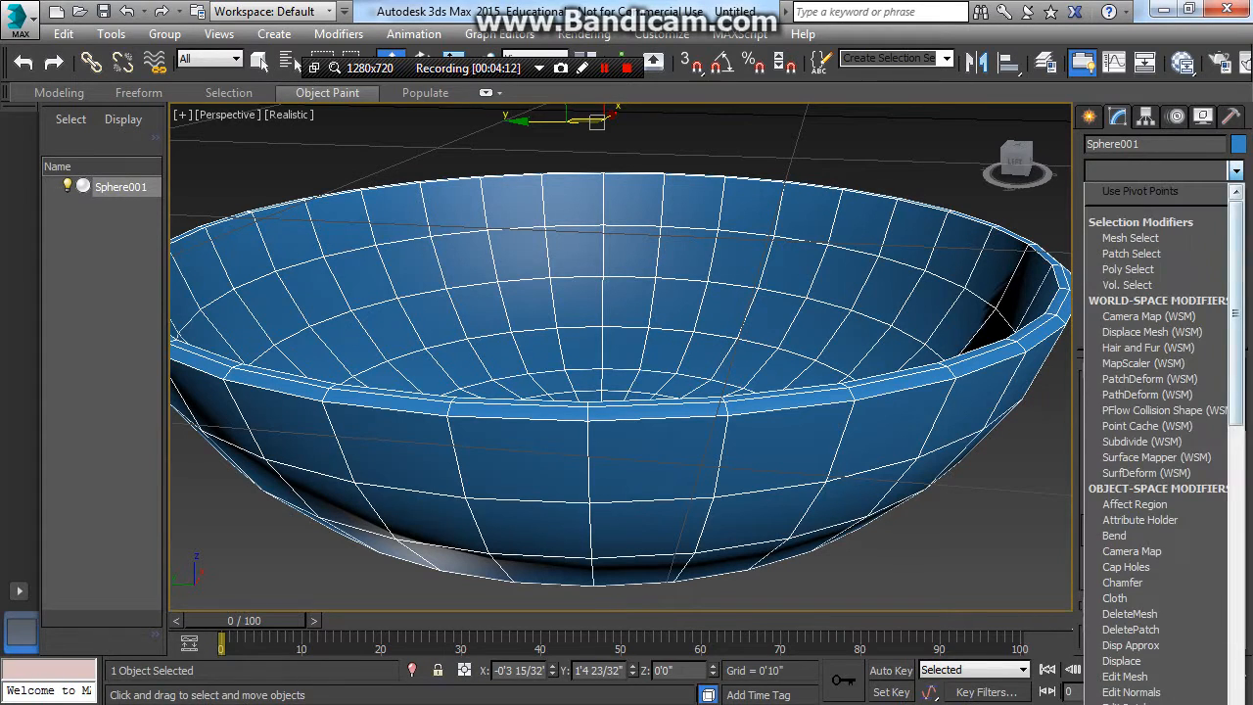
{"action": "scroll", "coordinate": [1155, 391], "scroll_direction": "down", "scroll_amount": 13}
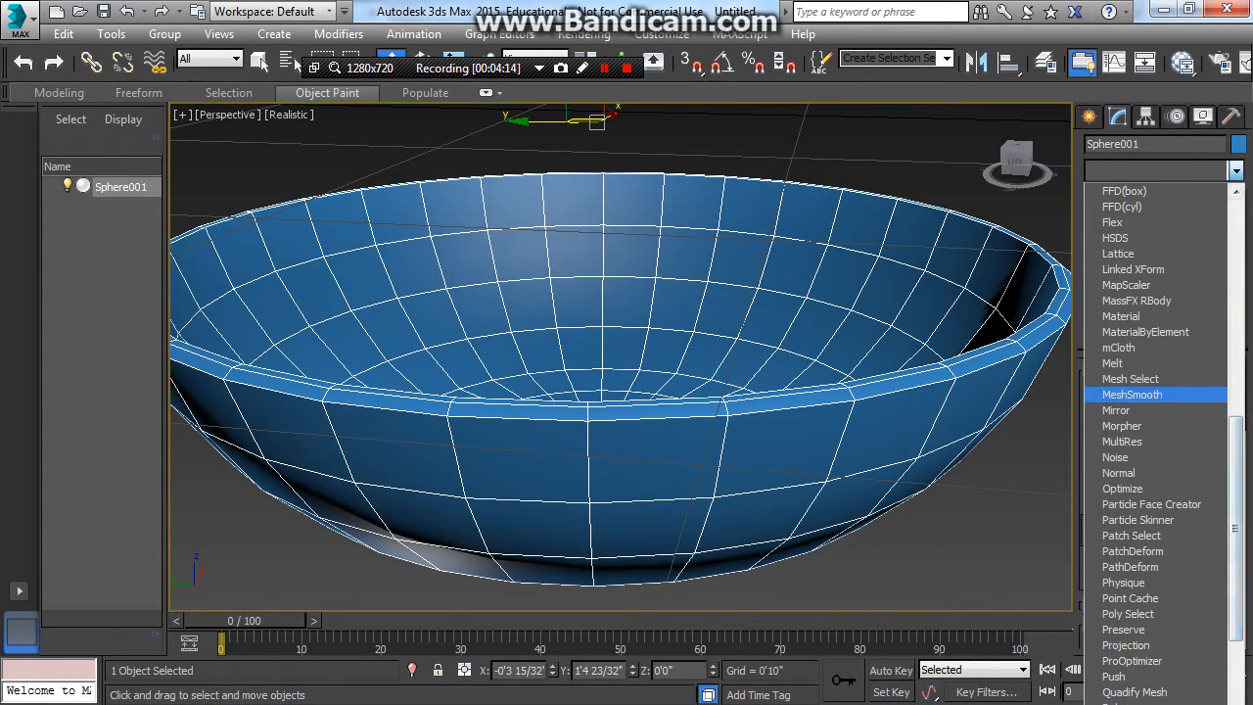
{"action": "left_click", "coordinate": [1131, 394]}
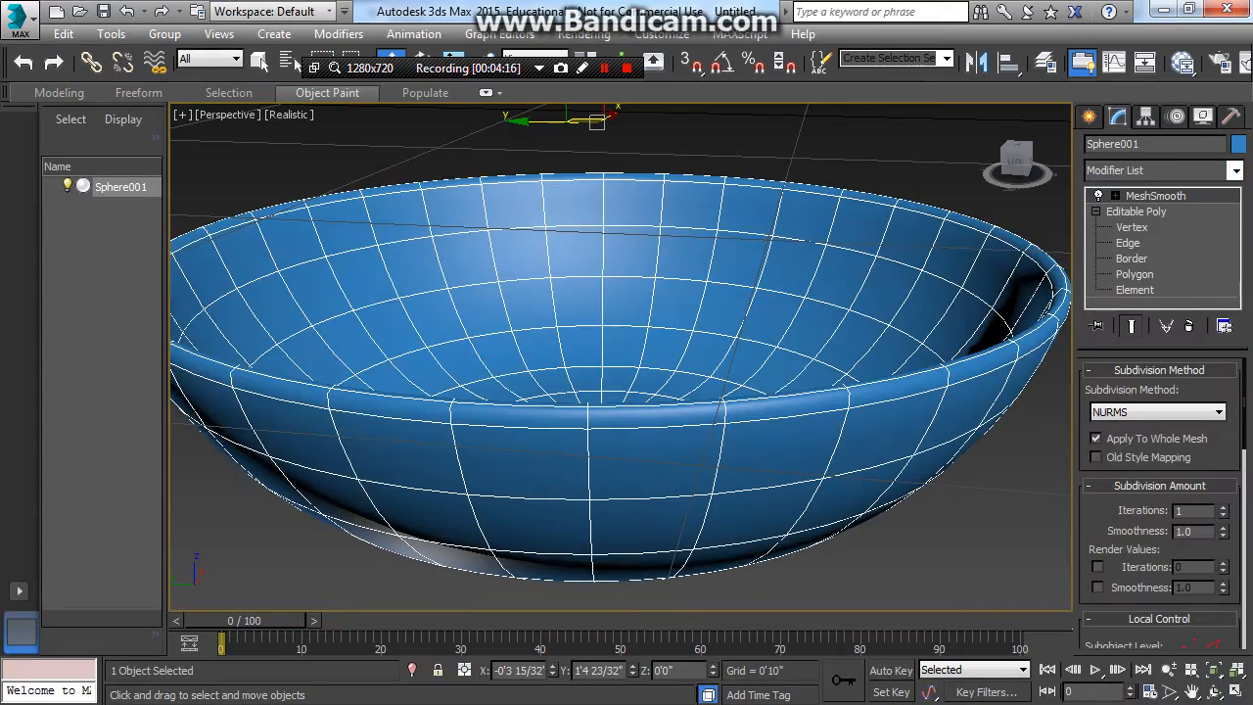
Examine the smoothed bowl's rim and inside from different angles, and deselect the bowl.
{"action": "middle_click_drag", "start_coordinate": [627, 323], "coordinate": [557, 387], "text": "alt"}
{"action": "scroll", "coordinate": [685, 367], "scroll_direction": "up", "scroll_amount": 3}
{"action": "scroll", "coordinate": [588, 414], "scroll_direction": "down", "scroll_amount": 4}
{"action": "scroll", "coordinate": [588, 362], "scroll_direction": "down", "scroll_amount": 3}
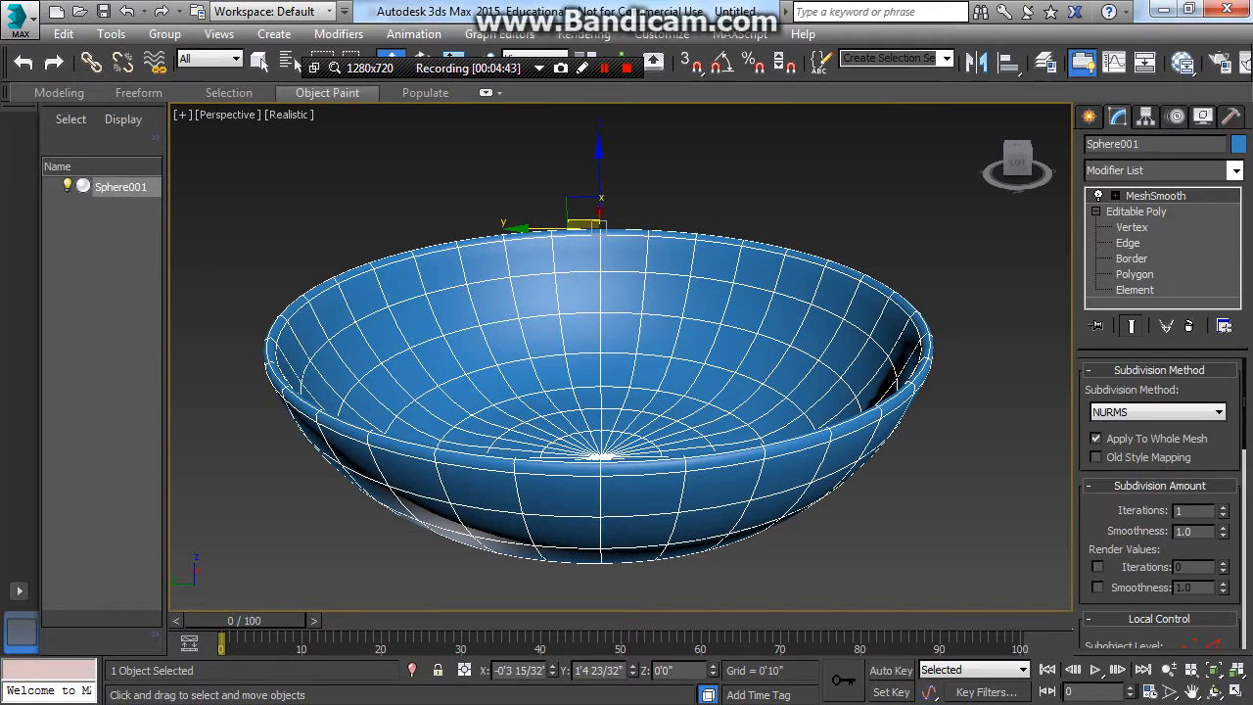
{"action": "middle_click_drag", "start_coordinate": [558, 386], "coordinate": [558, 401], "text": "alt"}
{"action": "key", "text": "ctrl+d"}
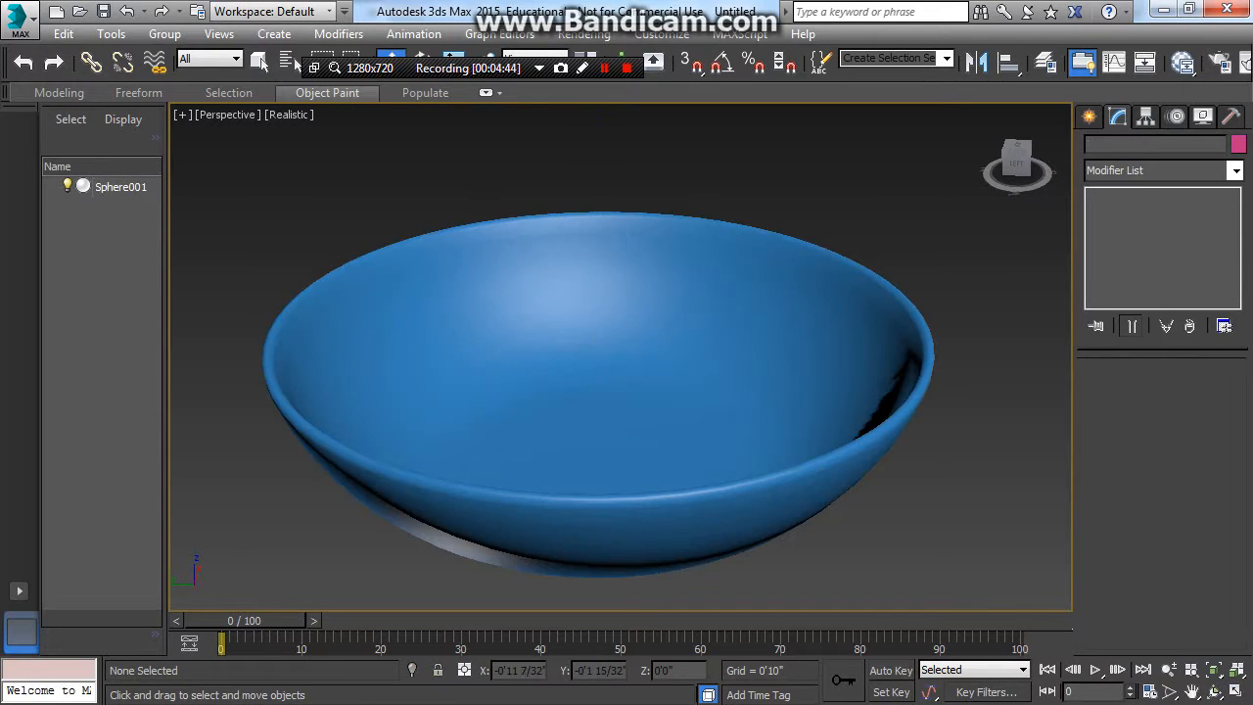